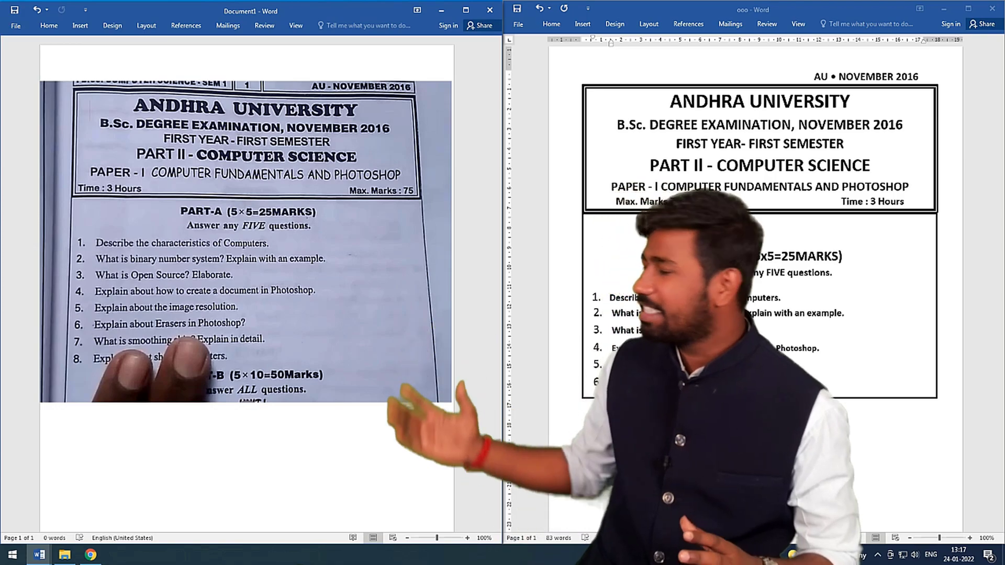
Move the scanned question paper picture slightly up the page
mouse_move(246, 242)
left_mouse_down()
mouse_move(239, 274)
mouse_move(248, 222)
left_mouse_up()
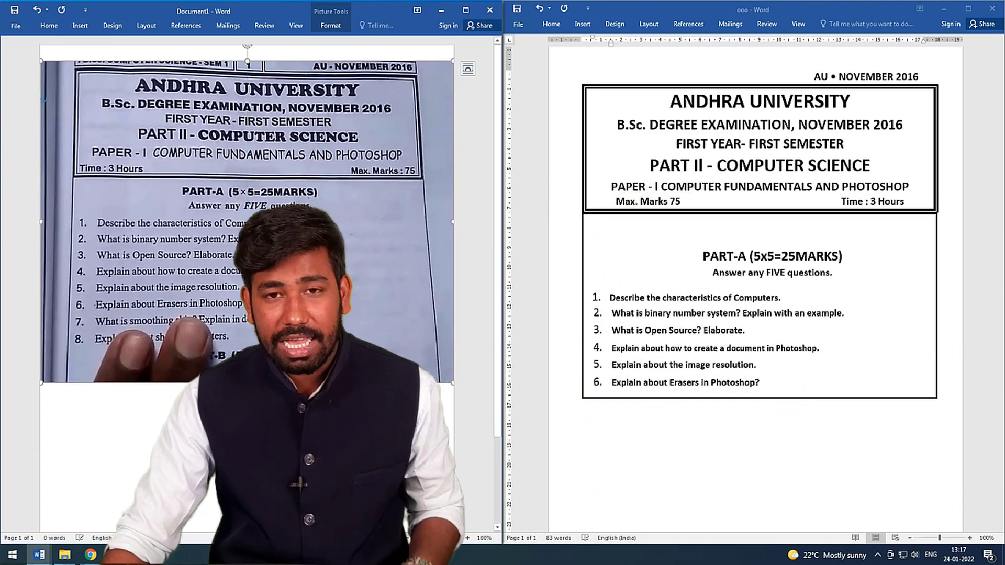
Try deleting the last letters of the ANDHRA UNIVERSITY heading in the retyped paper and undo the deletion
left_click(772, 187)
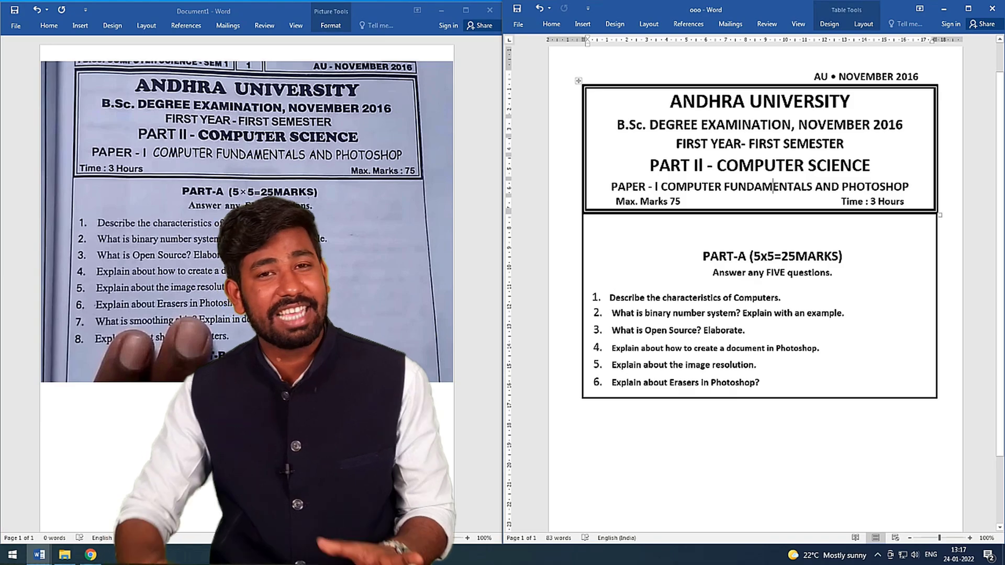
left_click_drag(849, 102, 628, 126)
left_click(849, 101)
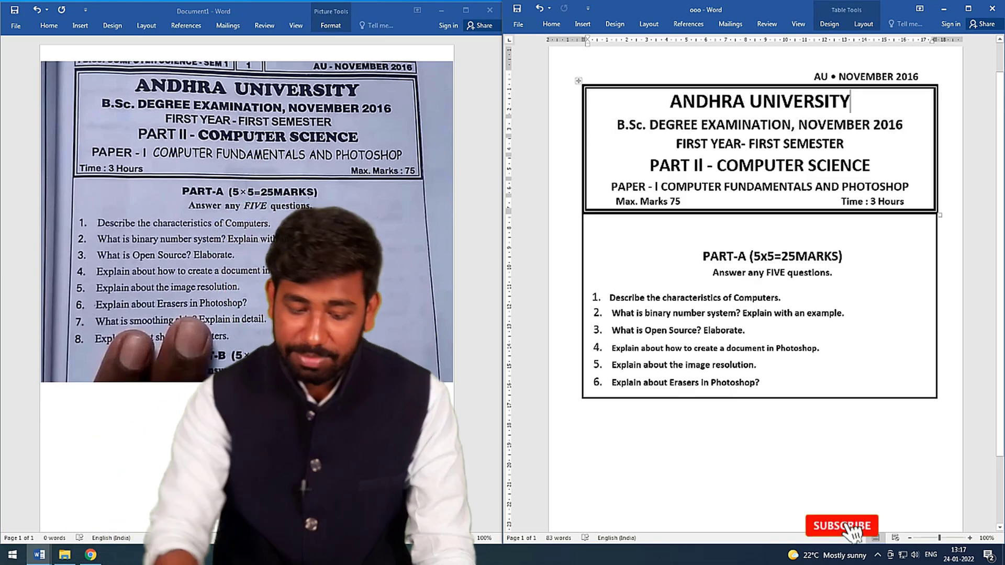
key("BackSpace")
key("BackSpace")
key("BackSpace")
key("ctrl+z")
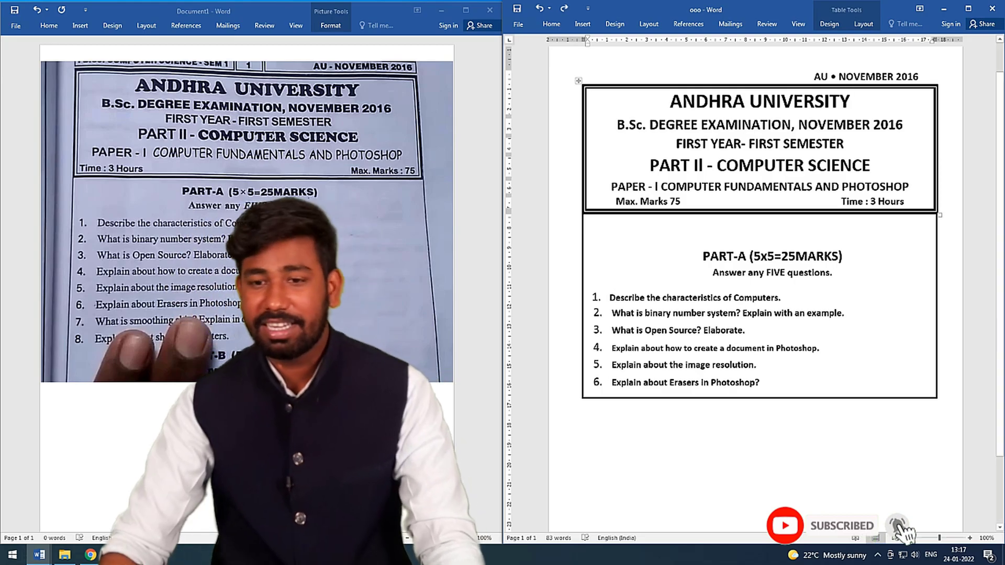
Change the font colour of the ANDHRA UNIVERSITY heading to red
key("shift+Home")
key("ctrl+F1")
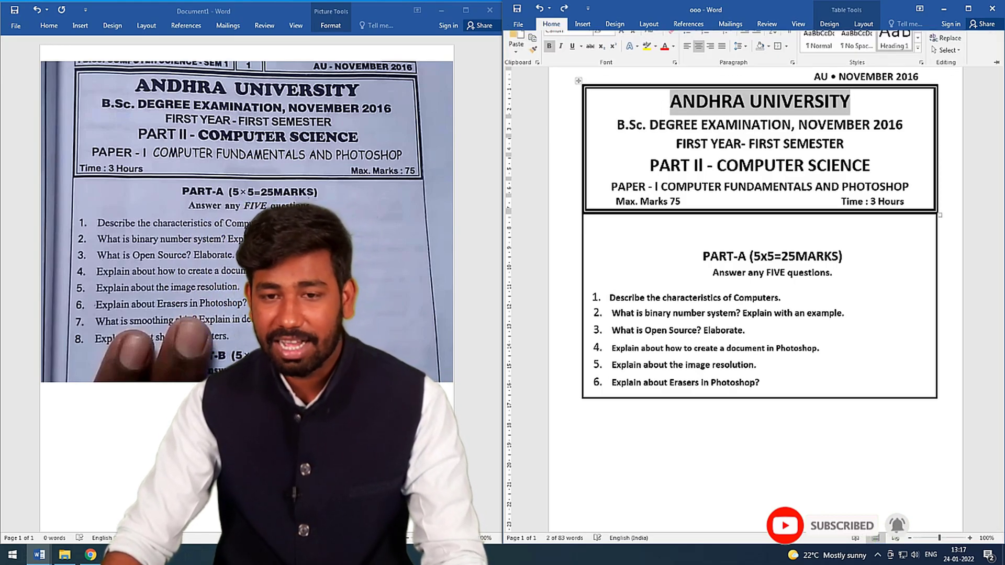
left_click(664, 58)
left_click(815, 188)
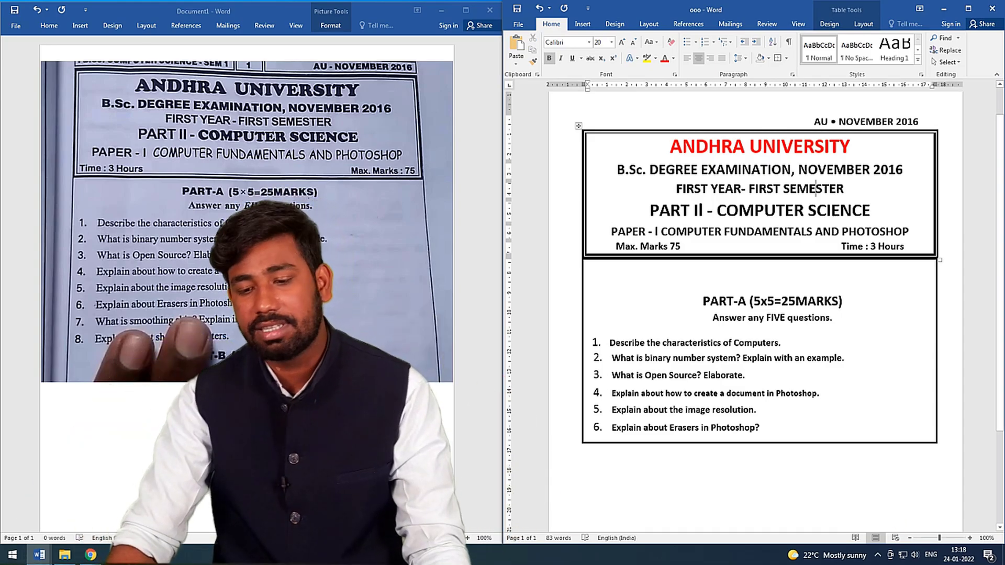
left_click_drag(760, 428, 702, 302)
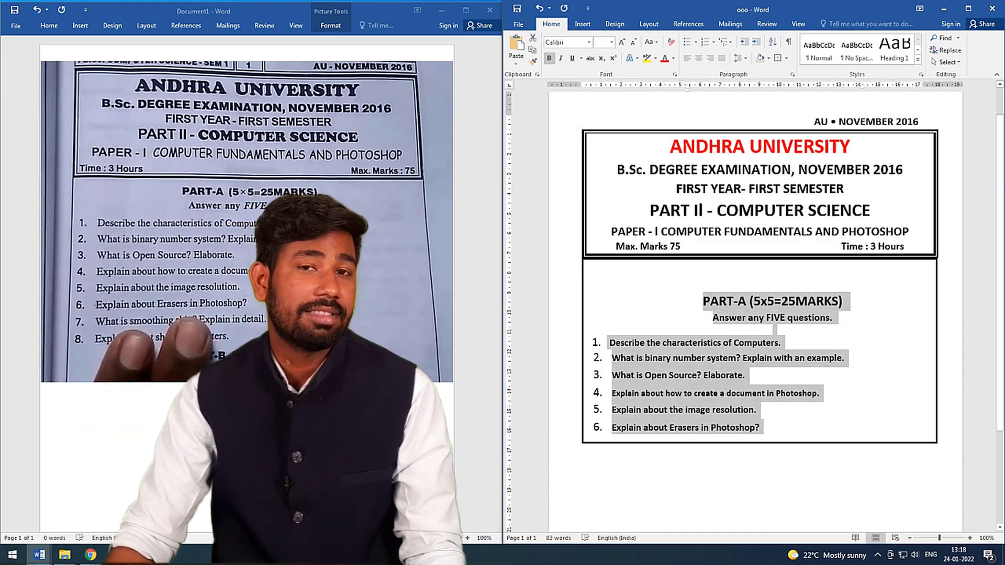
left_click(747, 376)
Nudge the scanned question paper picture slightly down the page
left_click(441, 230)
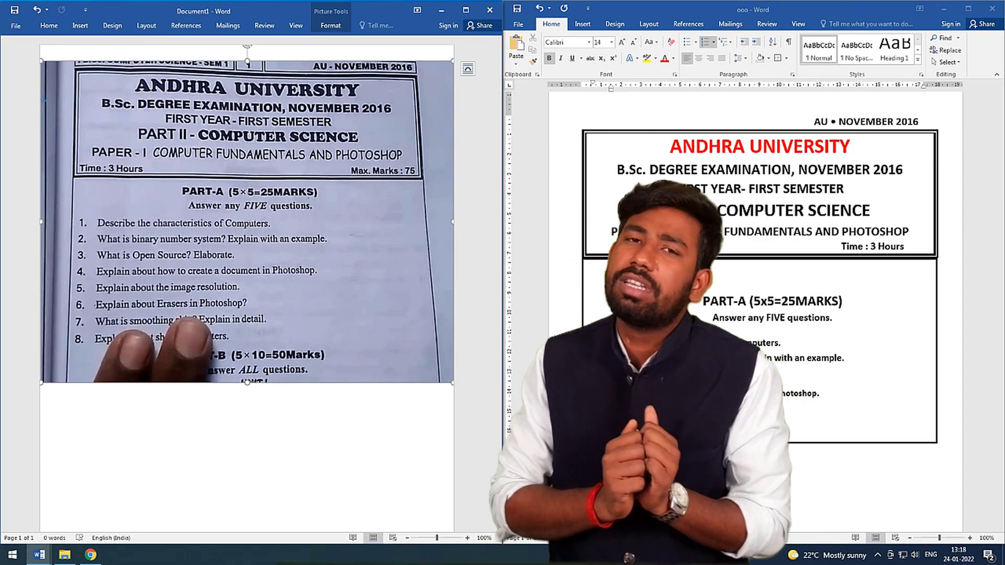
key("Down")
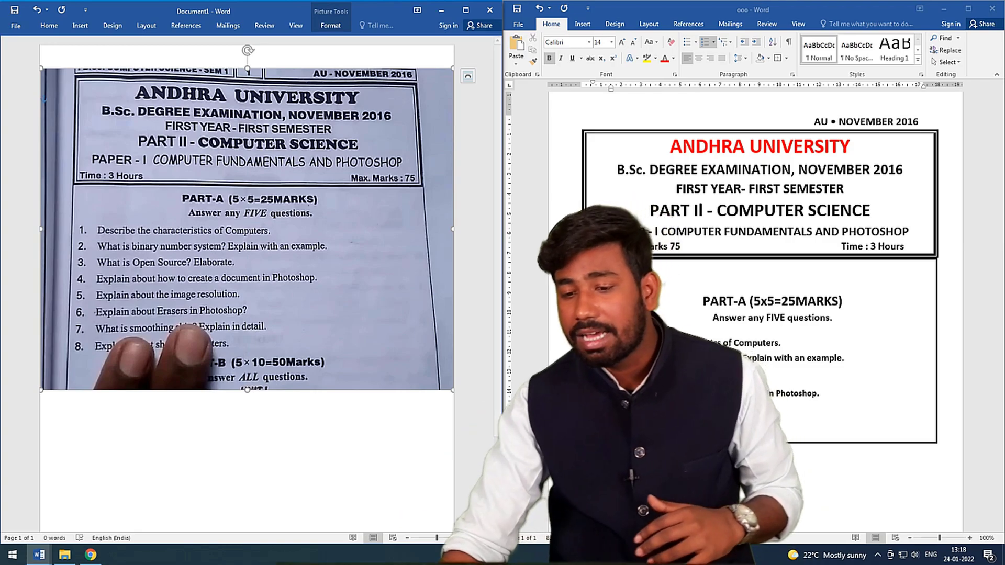
Return to the retyped question paper and collapse its ribbon
key("alt+Tab")
scroll(759, 262, "down", 3)
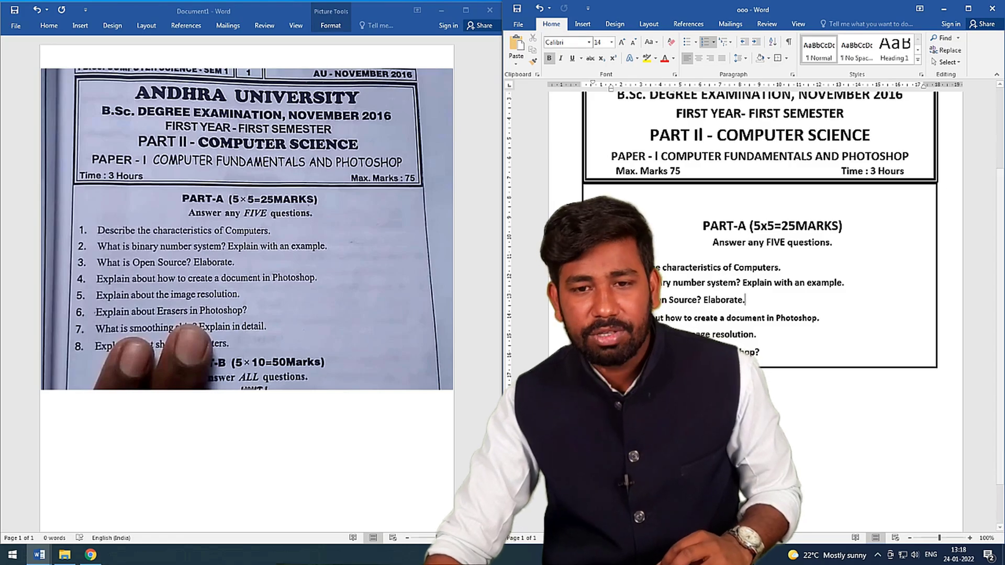
key("ctrl+F1")
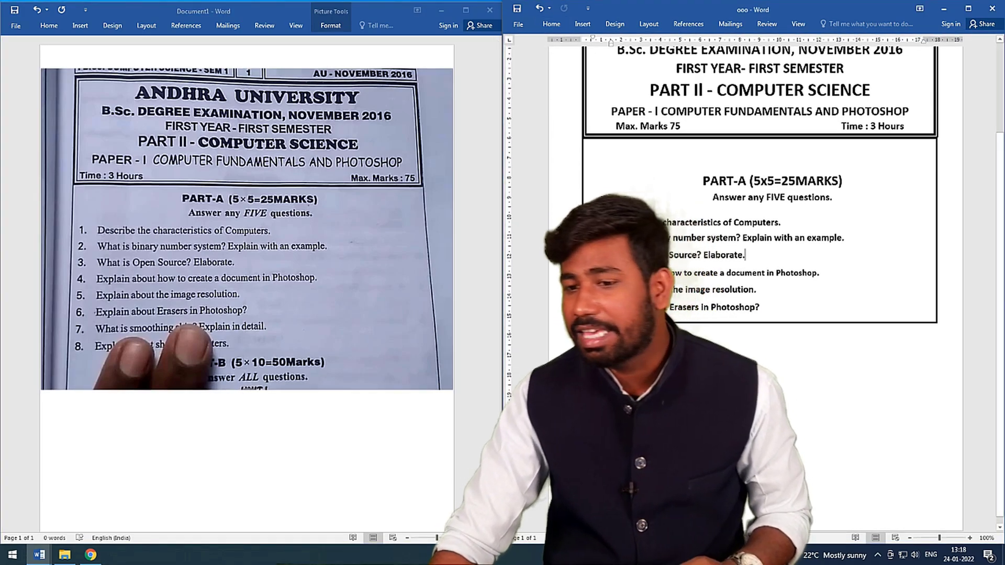
scroll(755, 293, "up", 3)
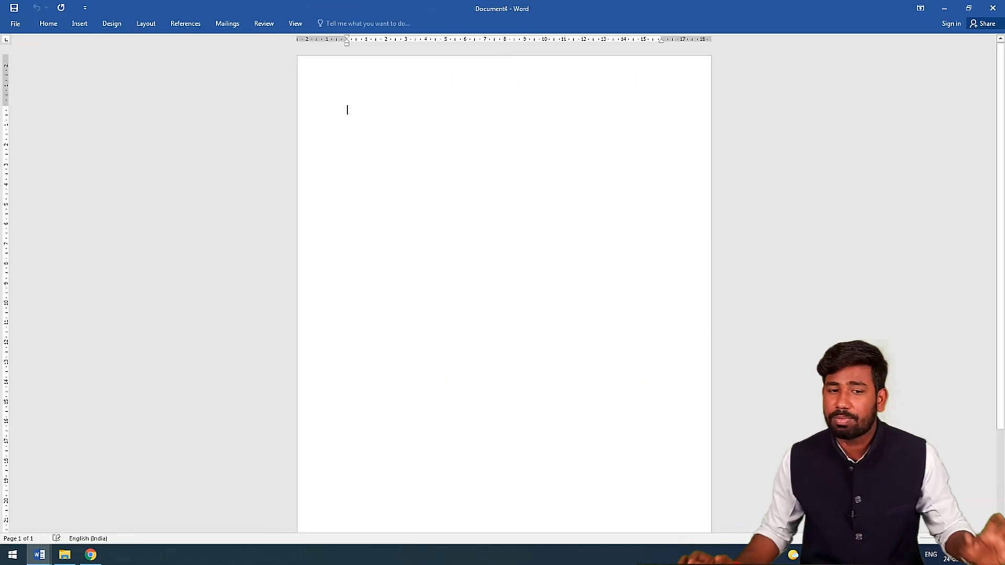
Expand the ribbon in the blank document and browse to the Downloads folder for a picture to insert
key("ctrl+F1")
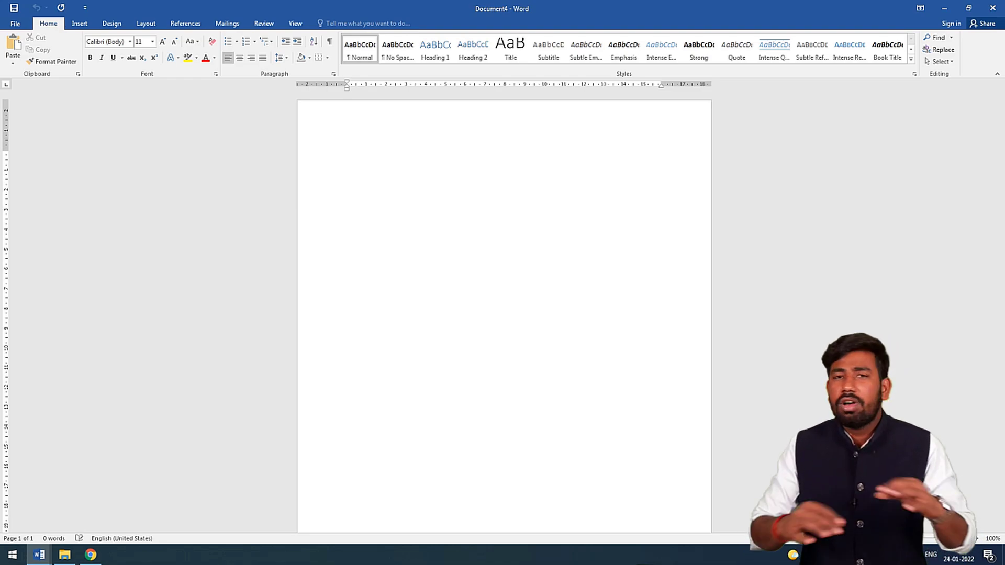
scroll(503, 314, "up", 7)
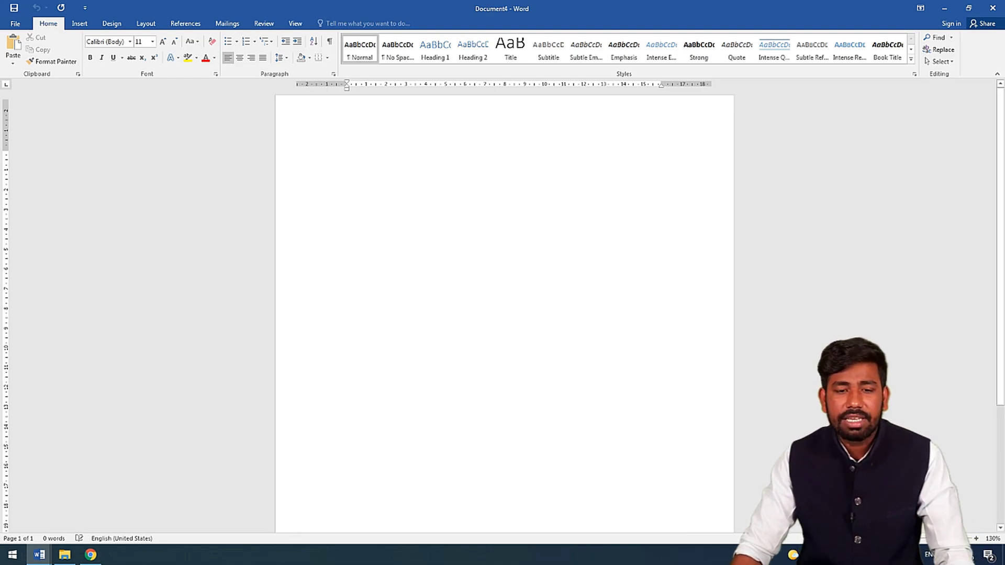
scroll(504, 314, "up", 1)
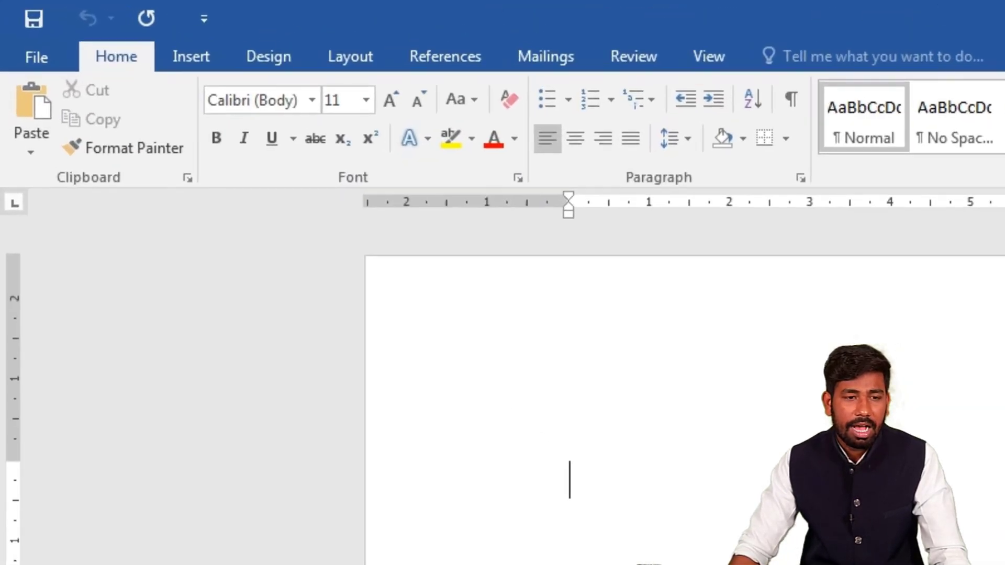
left_click(79, 23)
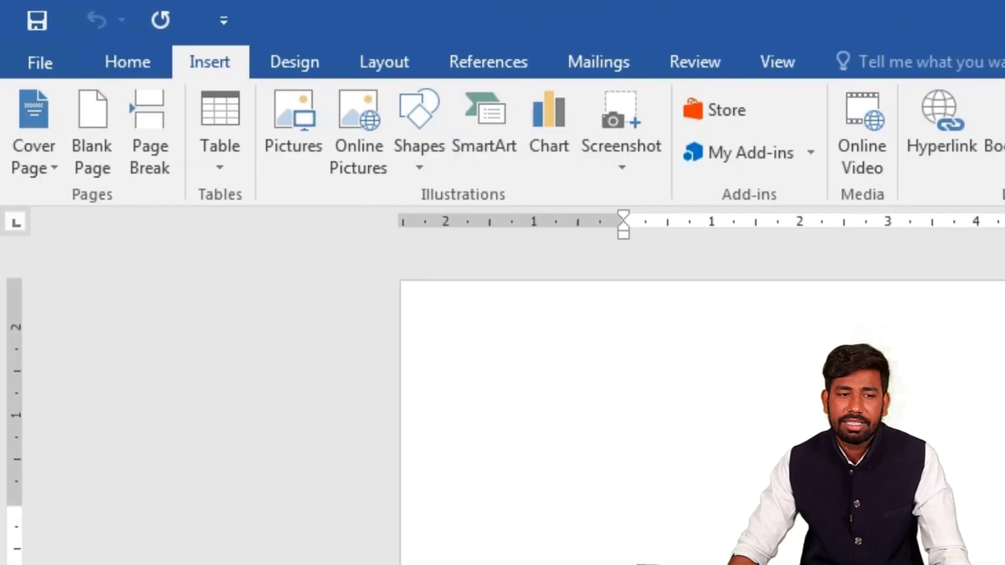
left_click(293, 131)
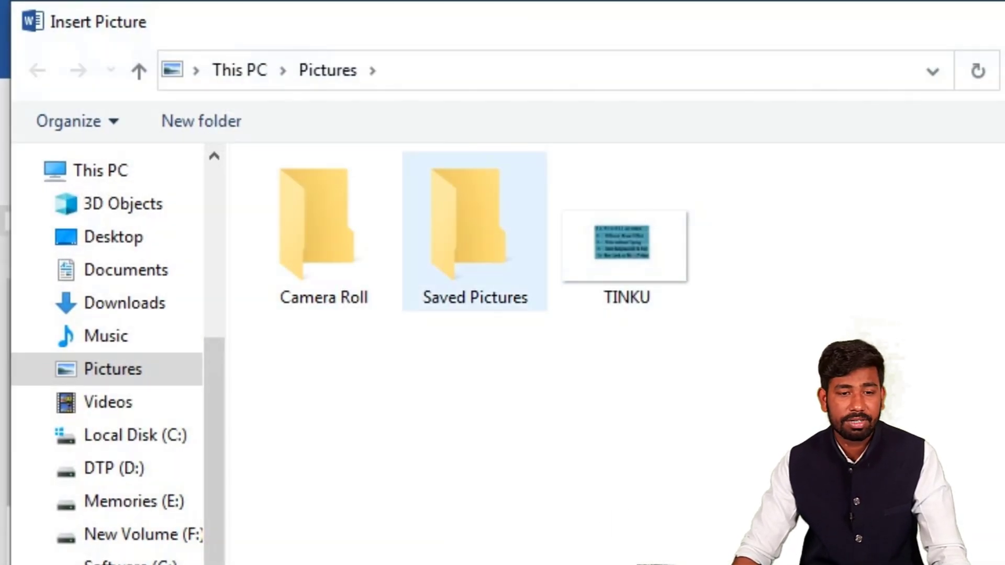
left_click(125, 269)
left_click(125, 303)
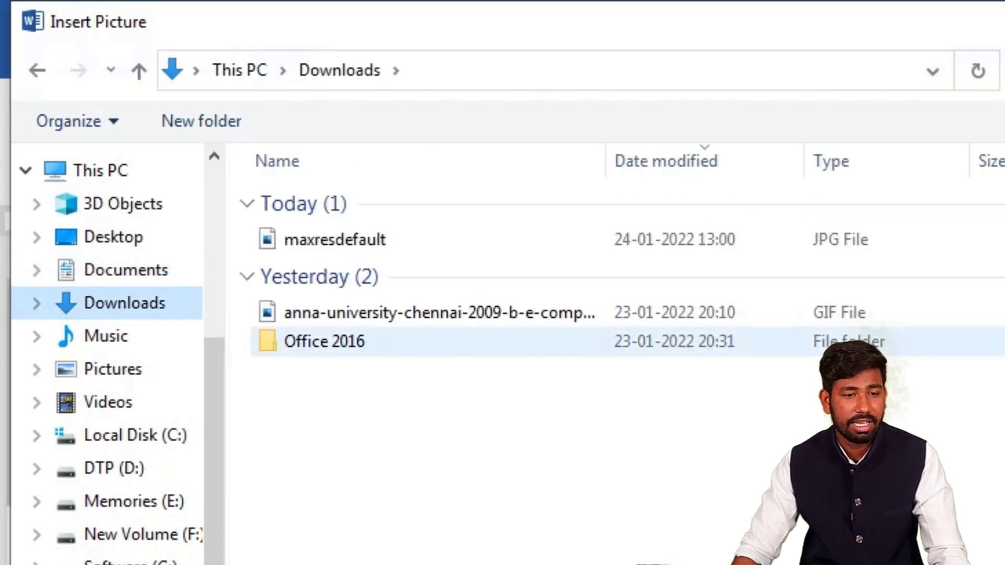
Preview the maxresdefault image of the question paper and insert it into the document
left_click(323, 283)
right_click(330, 264)
left_click(397, 328)
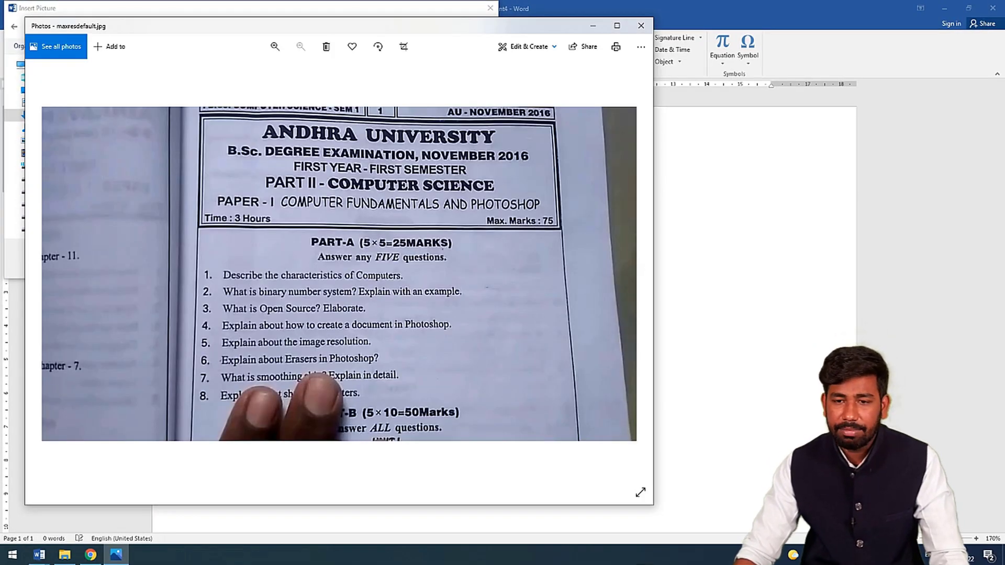
left_click(724, 29)
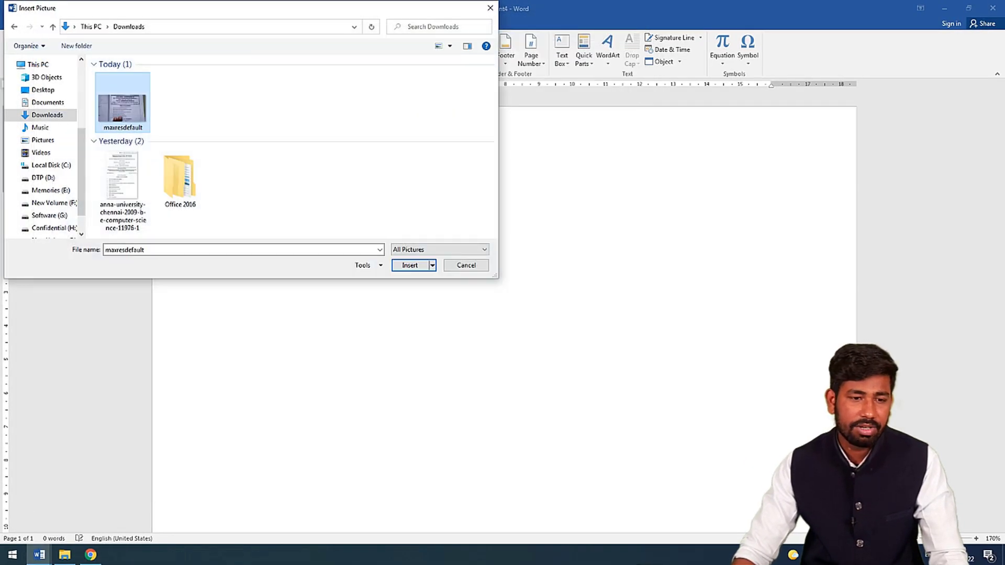
key("Return")
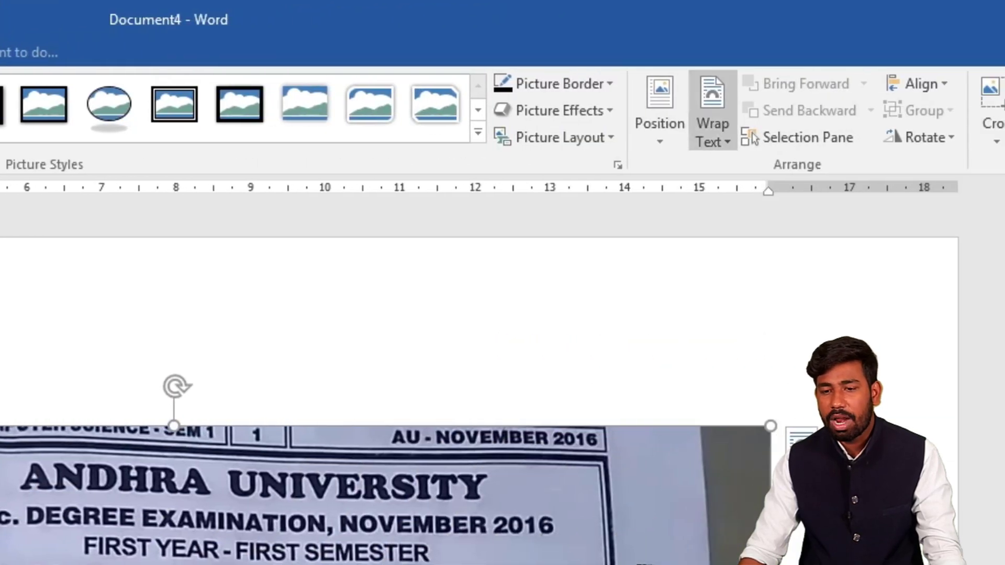
Set the inserted picture's text wrapping to Behind Text
left_click(1004, 126)
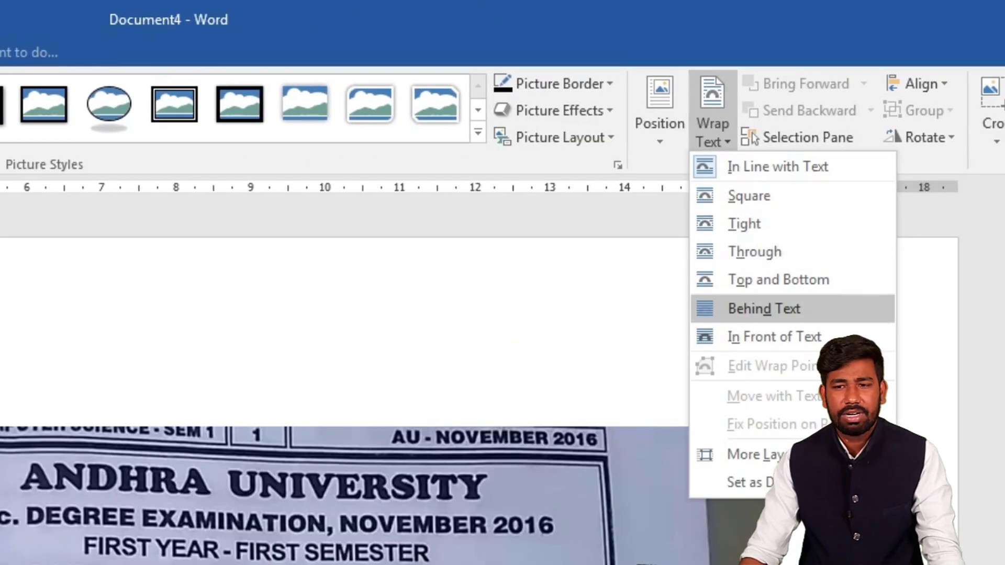
left_click(764, 309)
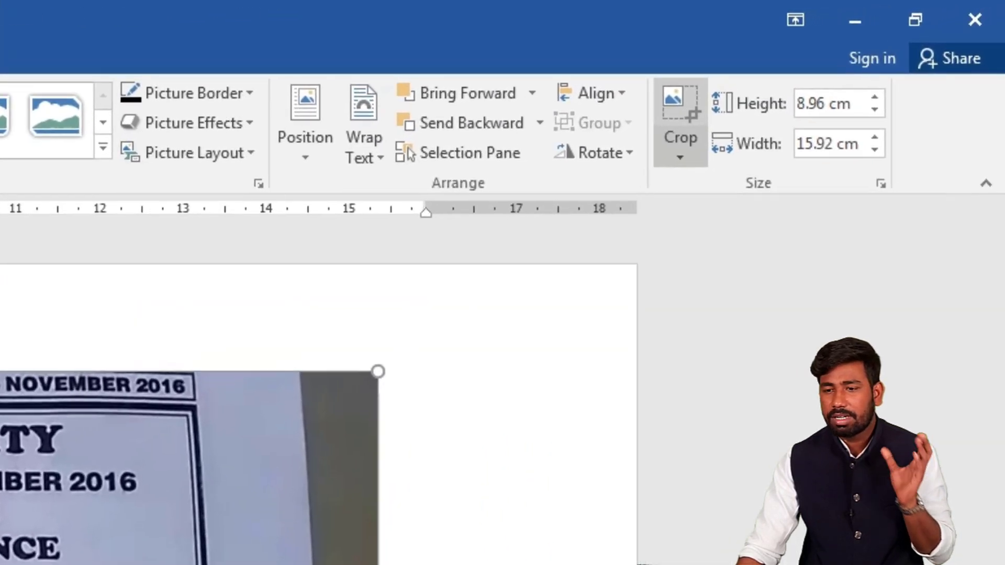
Crop the picture to about 7 cm high and 10.83 cm wide, removing both side margins and everything below question 6
left_click(873, 48)
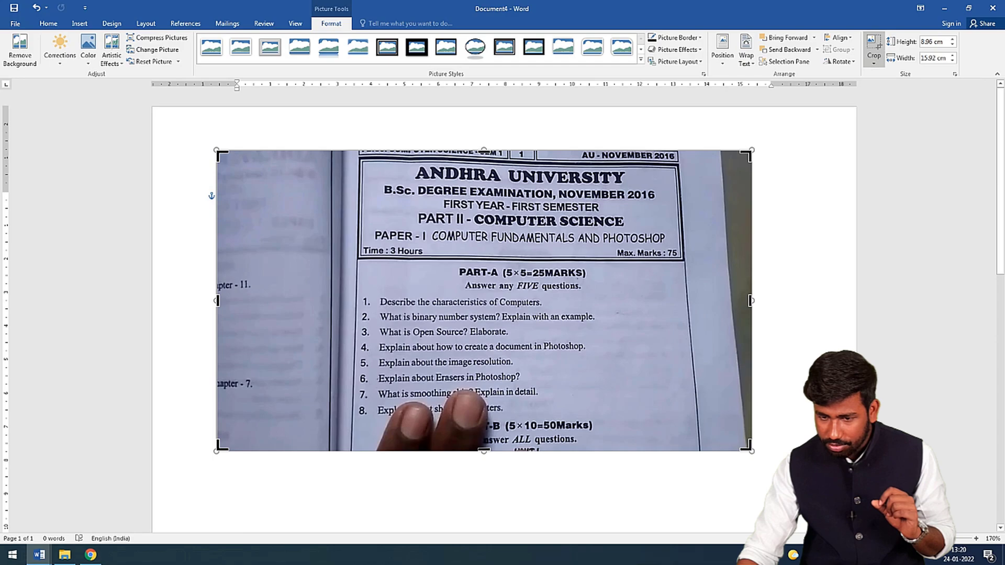
left_click_drag(750, 300, 702, 301)
left_click_drag(216, 300, 343, 301)
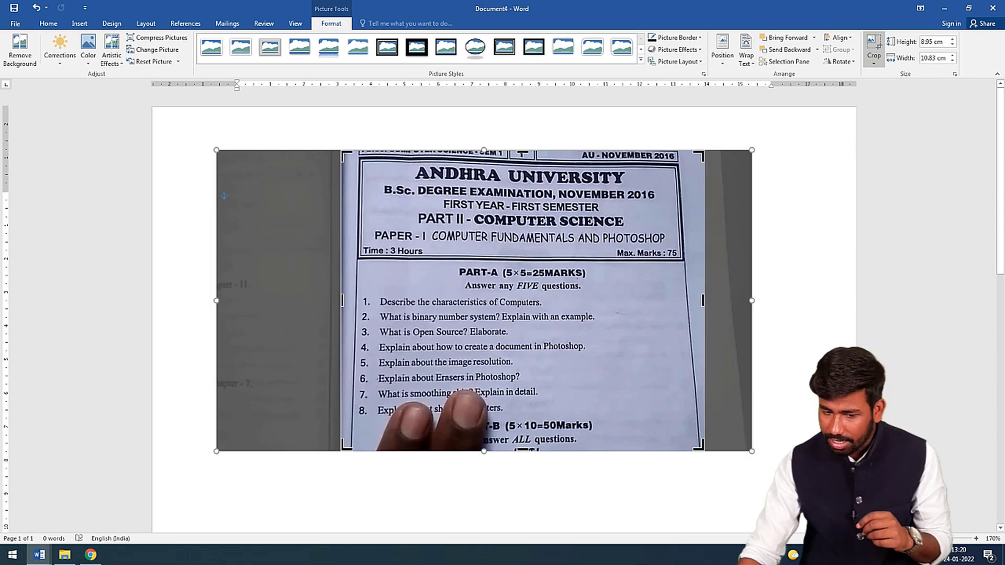
left_click_drag(522, 449, 522, 385)
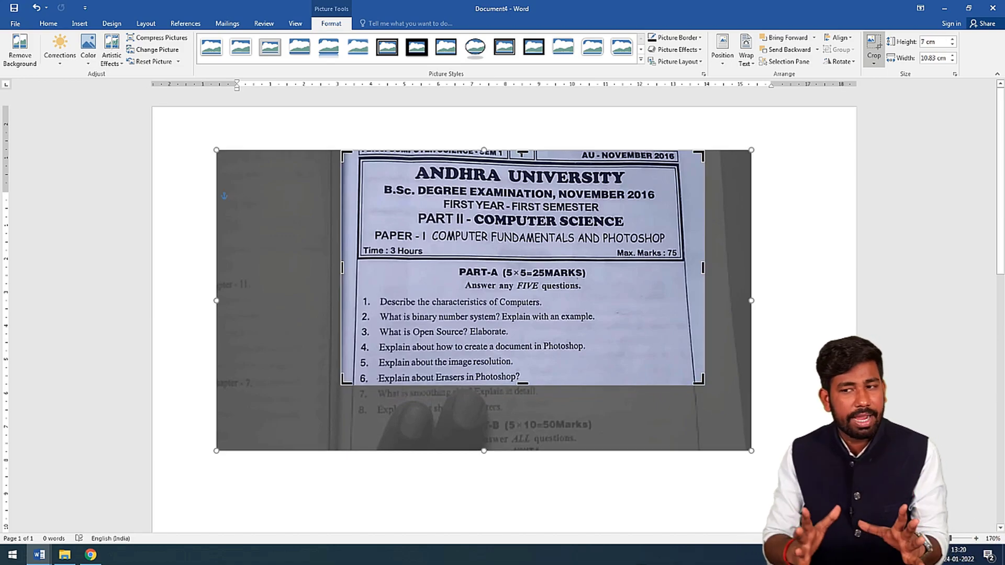
left_click(237, 199)
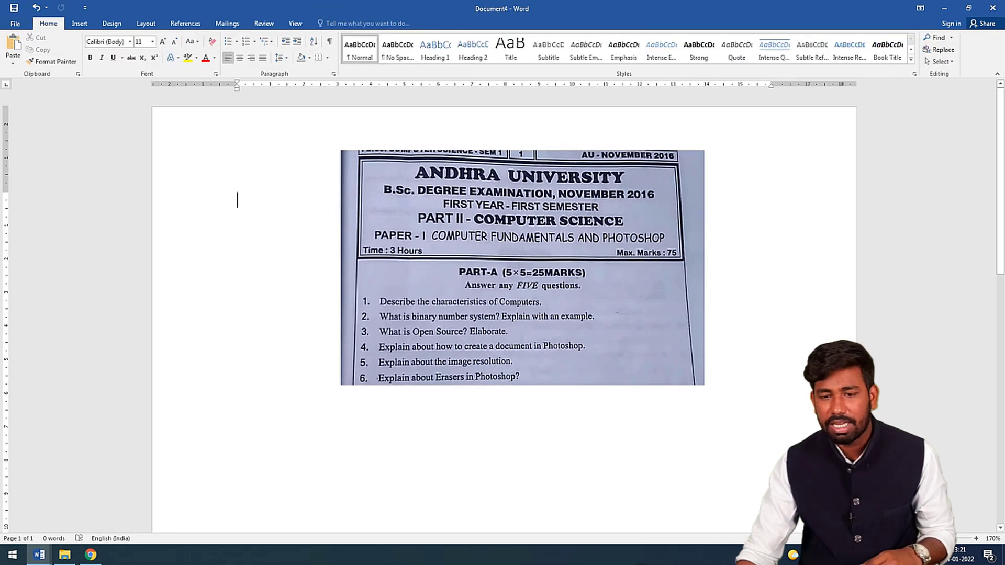
Move the cropped picture to the page's top-left corner and enlarge it to about 12.77 cm high by 19.76 cm wide
left_click(522, 268)
left_click_drag(439, 249, 344, 236)
left_click_drag(344, 354, 344, 542)
left_click_drag(817, 542, 825, 547)
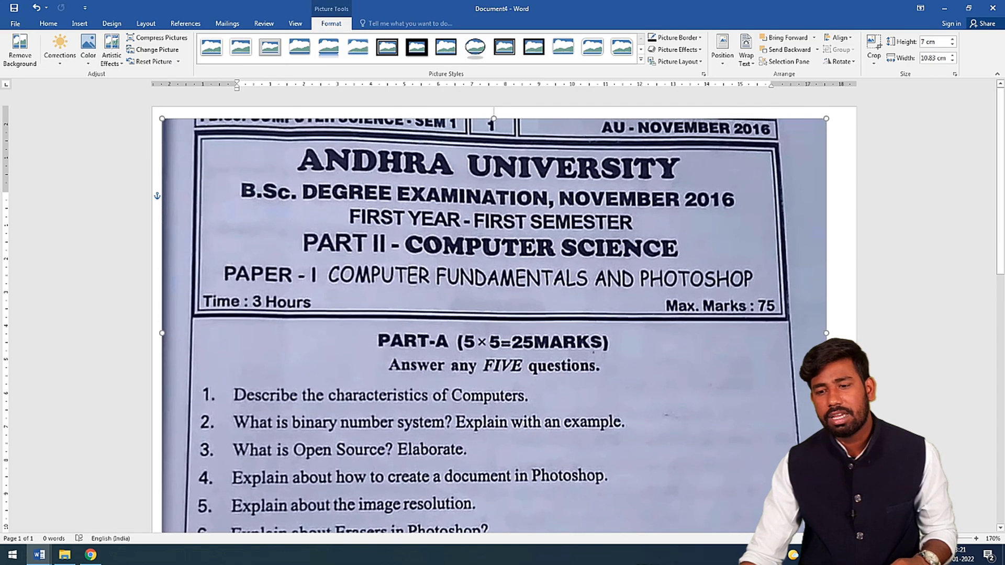
Enlarge the picture to about 13.19 cm high by 20.41 cm wide so it nearly fills the page width
scroll(502, 314, "down", 3)
scroll(502, 314, "up", 3)
scroll(502, 314, "down", 2)
scroll(496, 277, "down", 3)
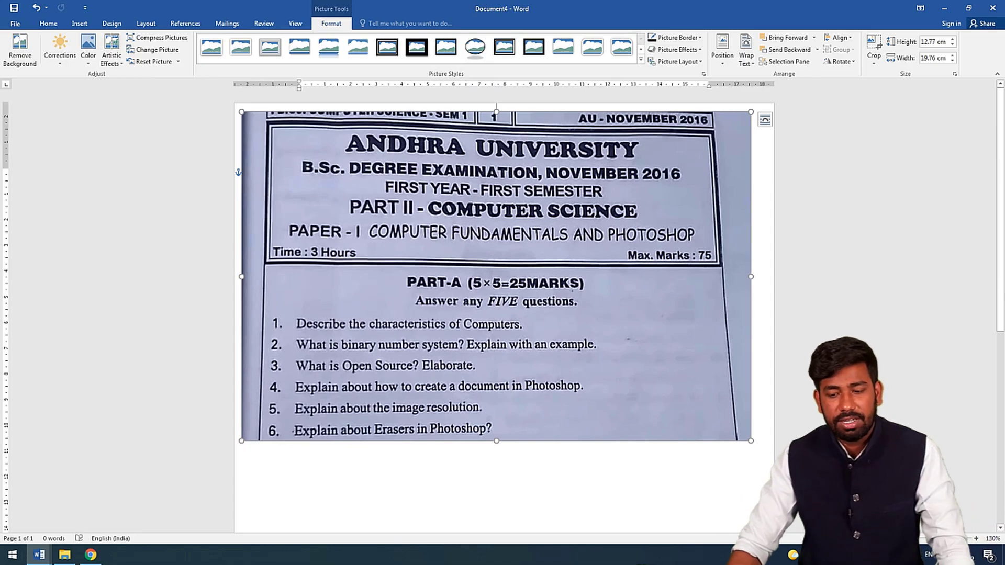
left_click_drag(750, 441, 767, 451)
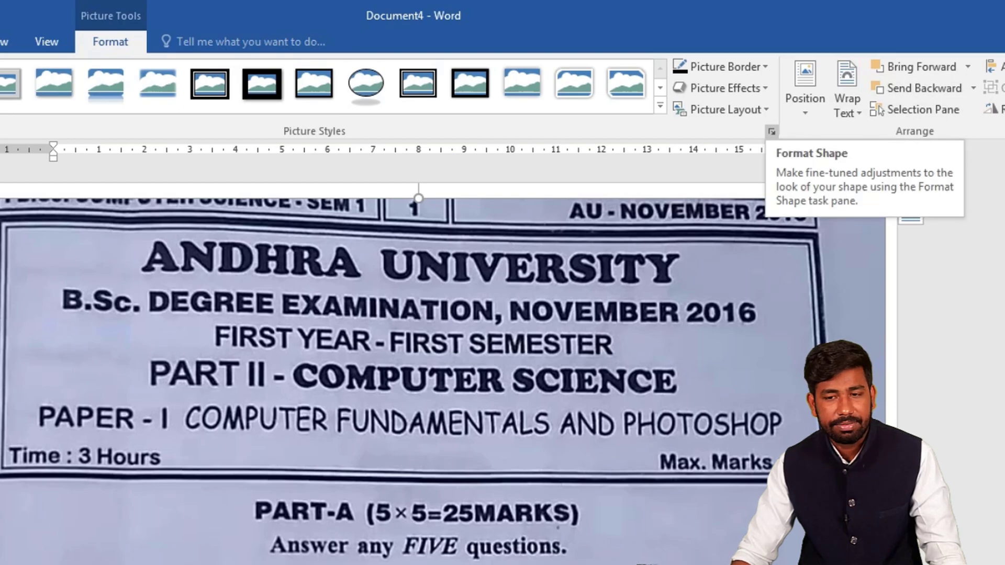
Apply picture corrections to the scan: sharpness 46%, brightness 30% and contrast 30%
left_click(771, 131)
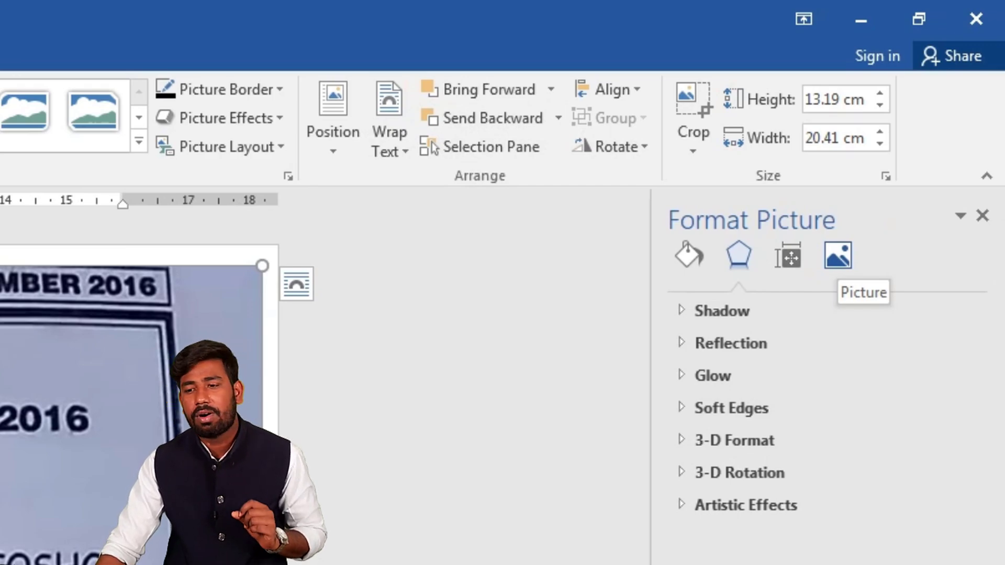
left_click(837, 256)
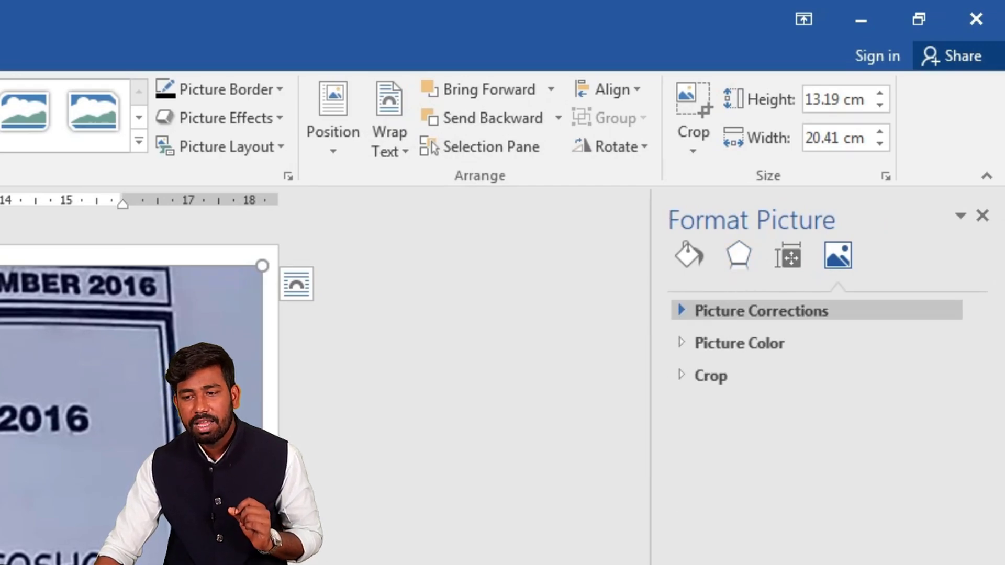
left_click(743, 311)
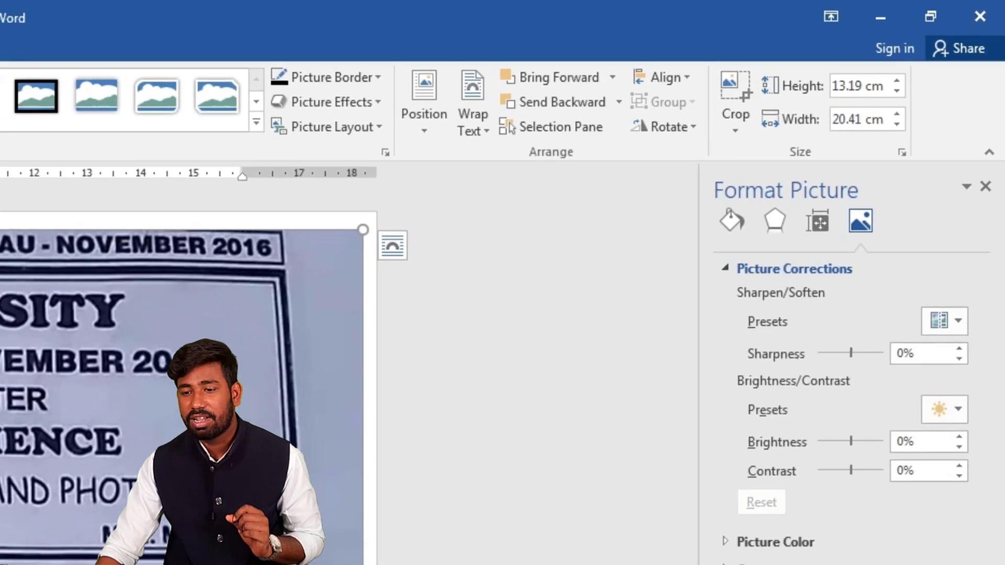
left_click_drag(853, 350, 867, 350)
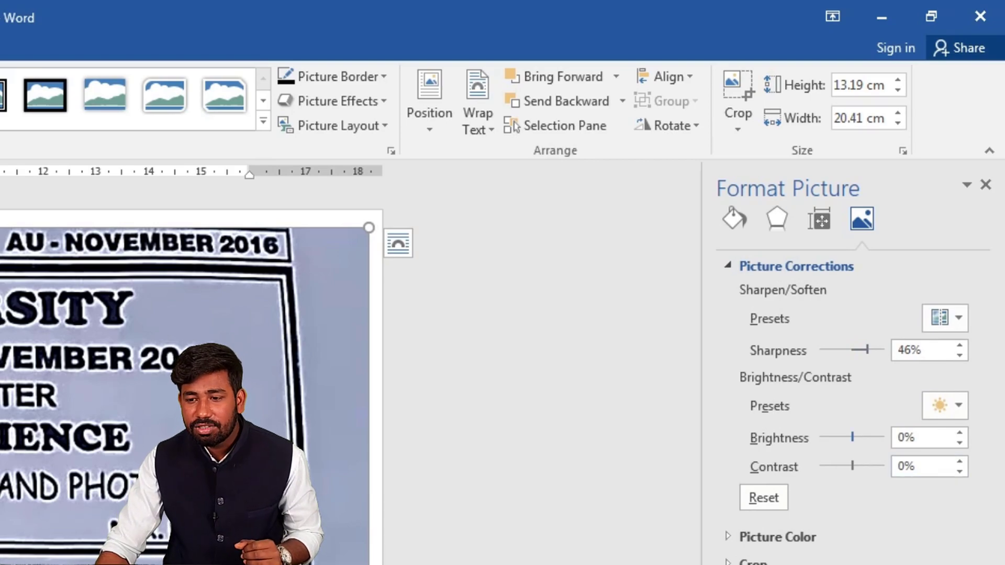
mouse_move(852, 437)
left_mouse_down()
mouse_move(860, 466)
mouse_move(858, 437)
left_mouse_up()
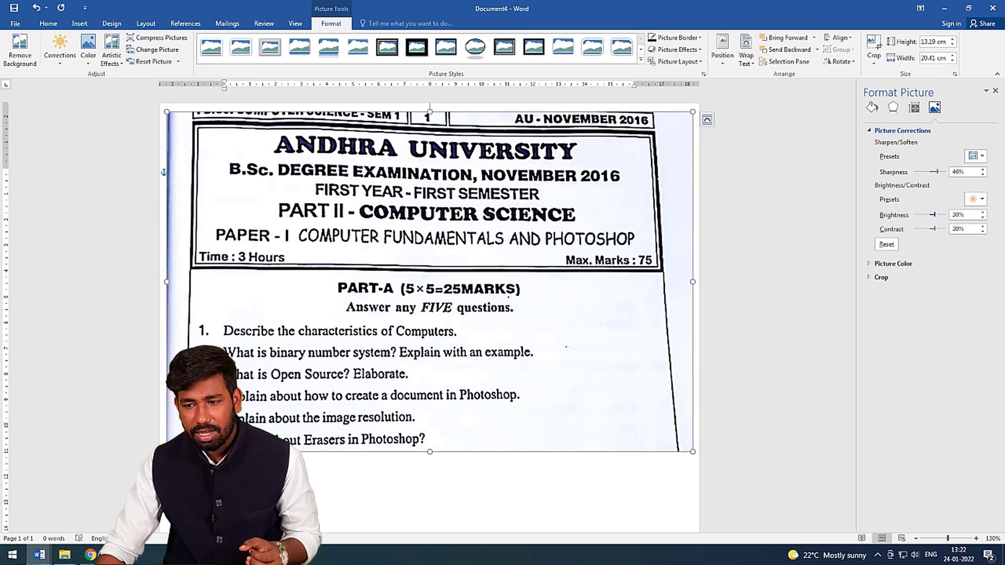
Raise the scanned picture's brightness to 37% and set its contrast to 9% in the picture corrections
left_click_drag(934, 214, 935, 214)
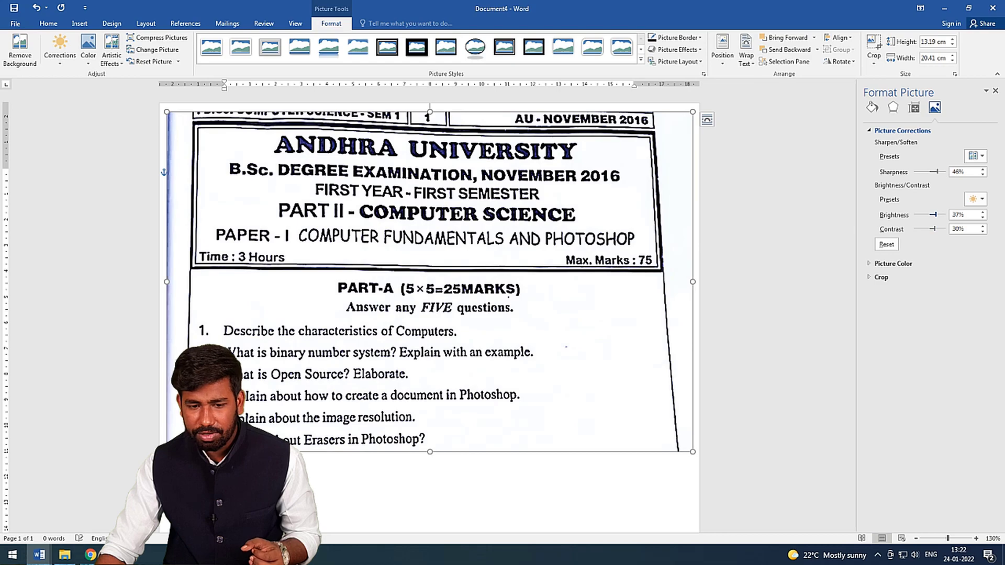
left_click(225, 173)
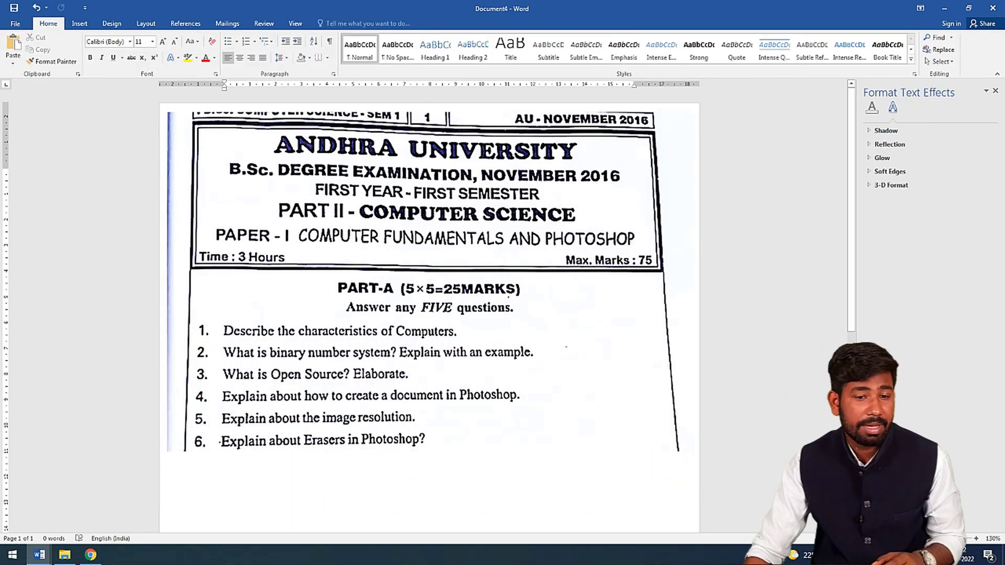
left_click(429, 282)
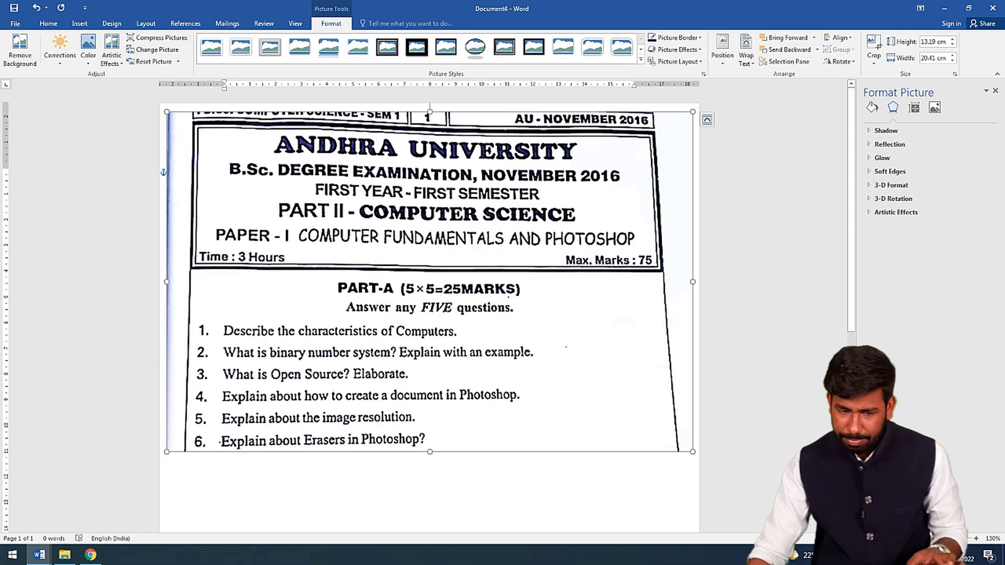
left_click(935, 107)
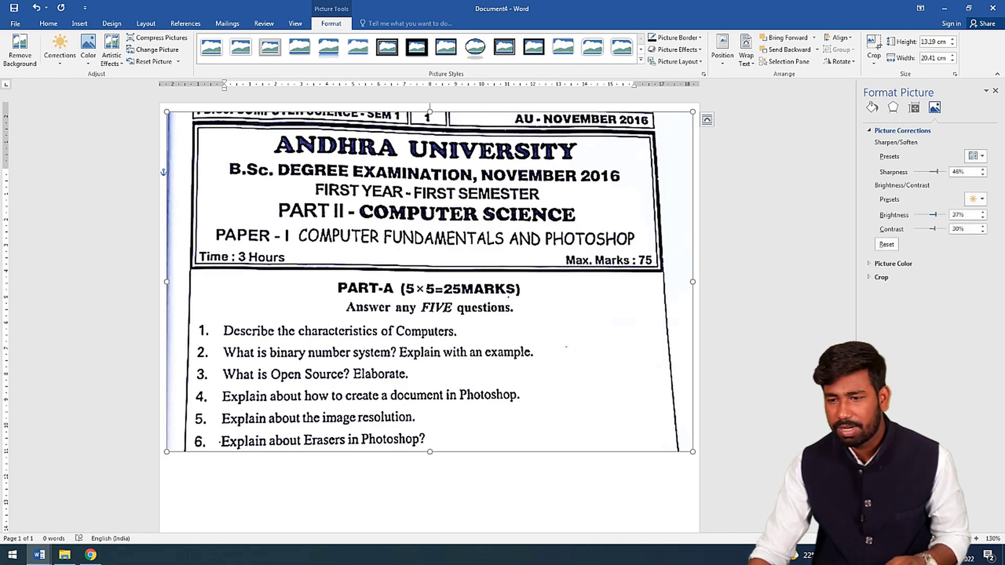
left_click_drag(932, 229, 931, 228)
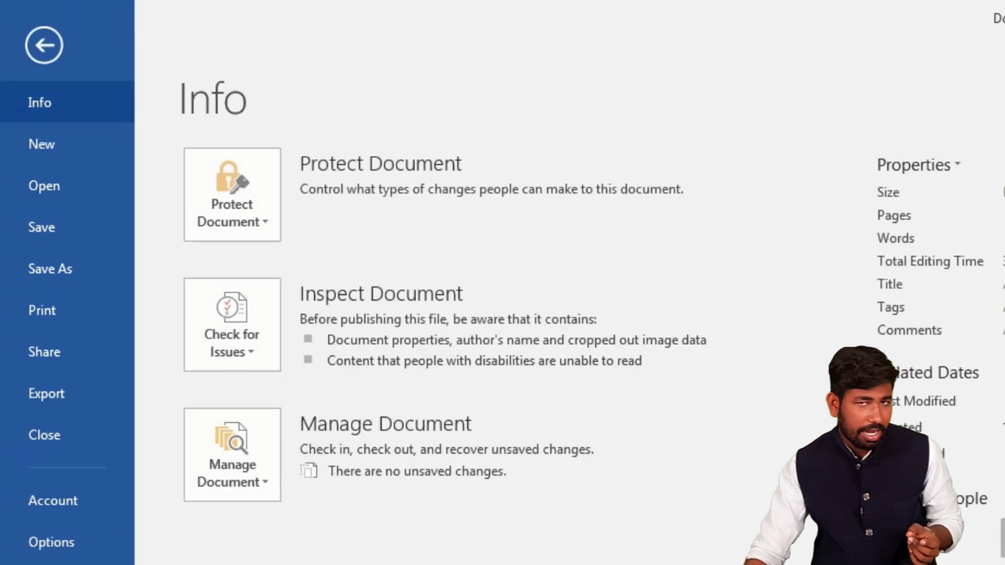
Save the document as a PDF named image in the Music folder and close the published PDF
left_click(49, 269)
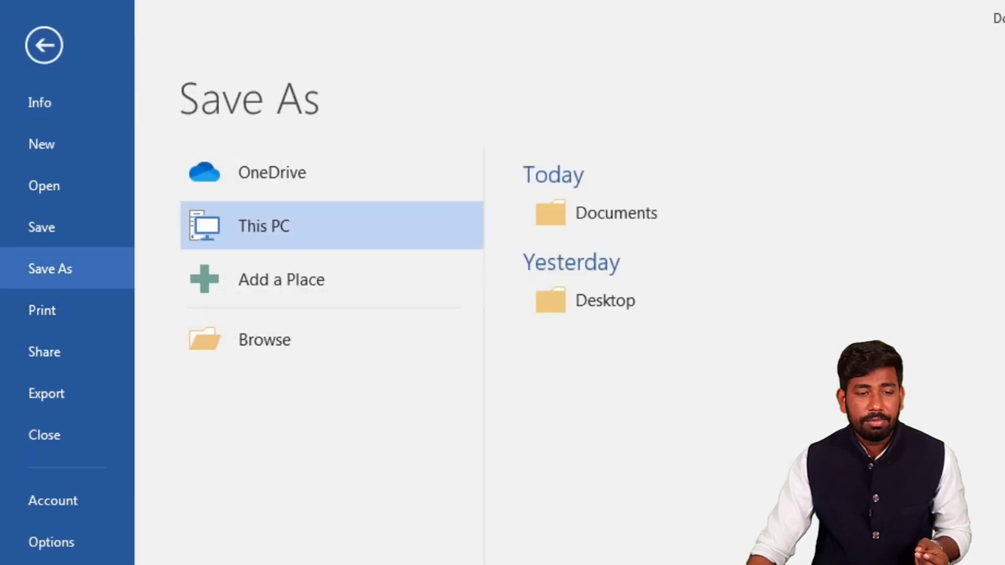
left_click(264, 340)
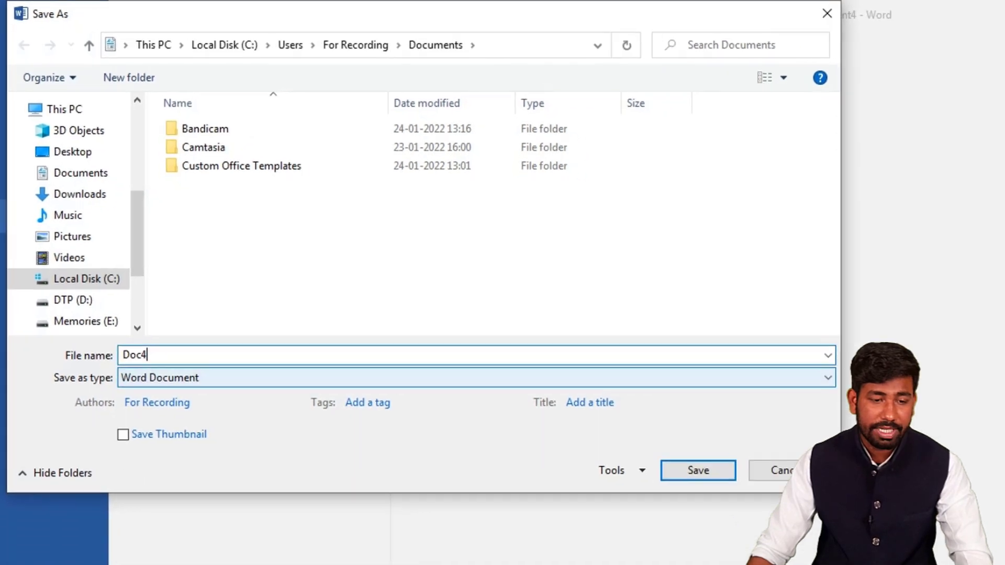
left_click(314, 450)
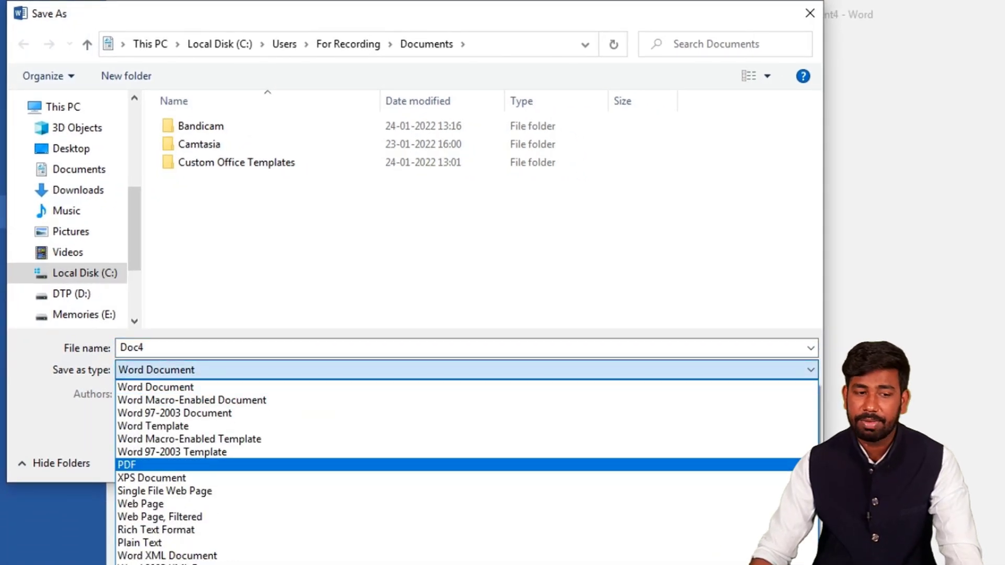
key("Return")
left_click(133, 347)
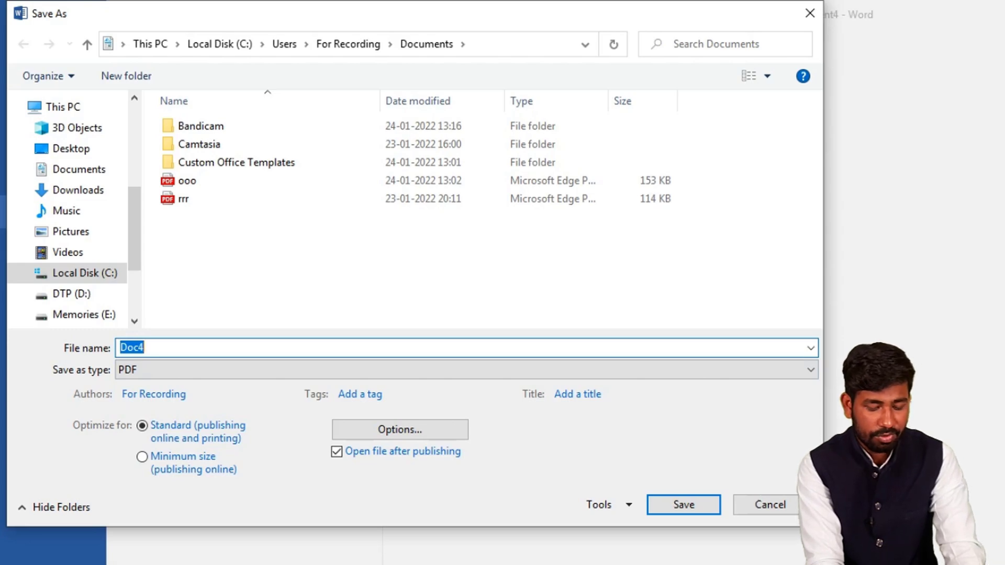
type("image")
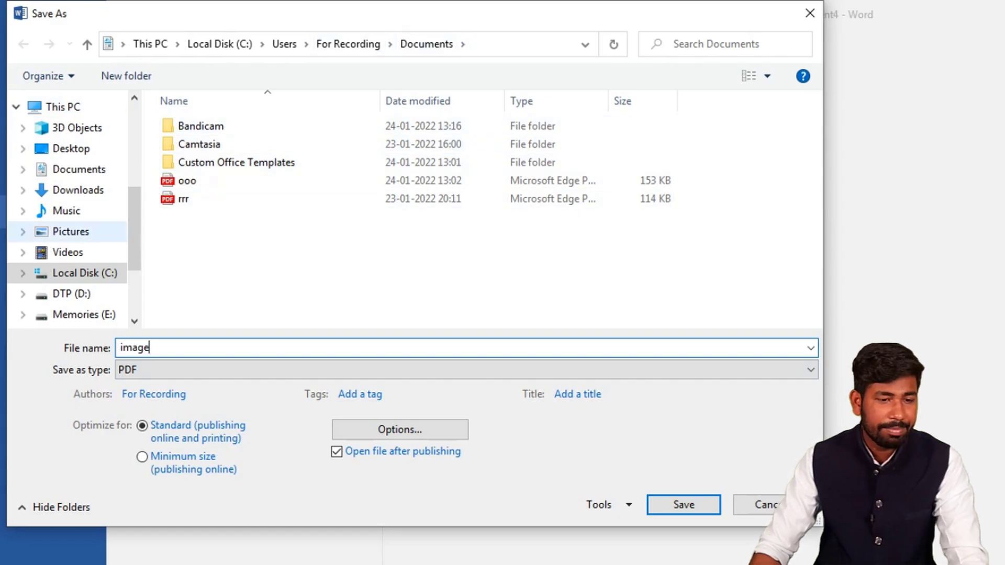
left_click(67, 211)
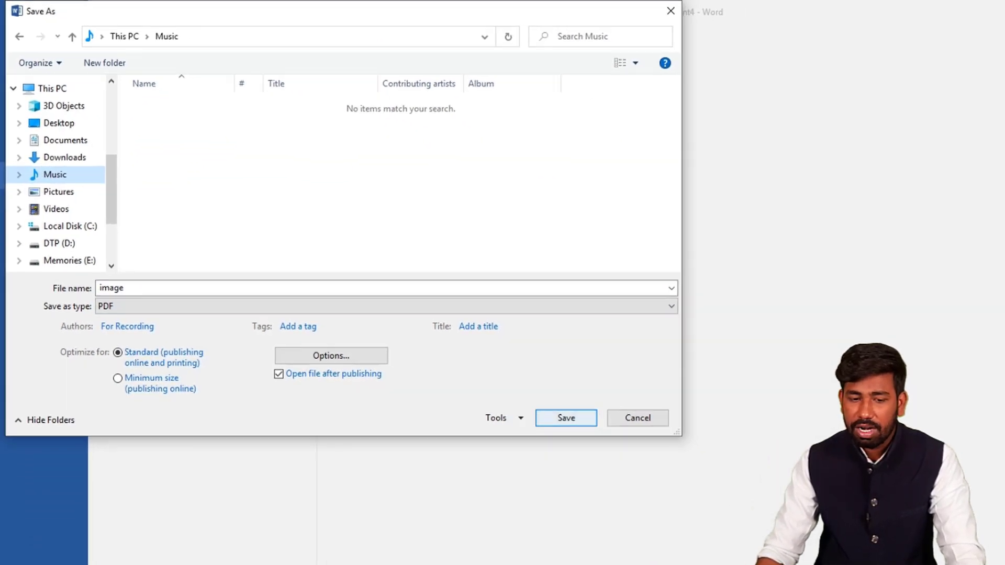
key("Return")
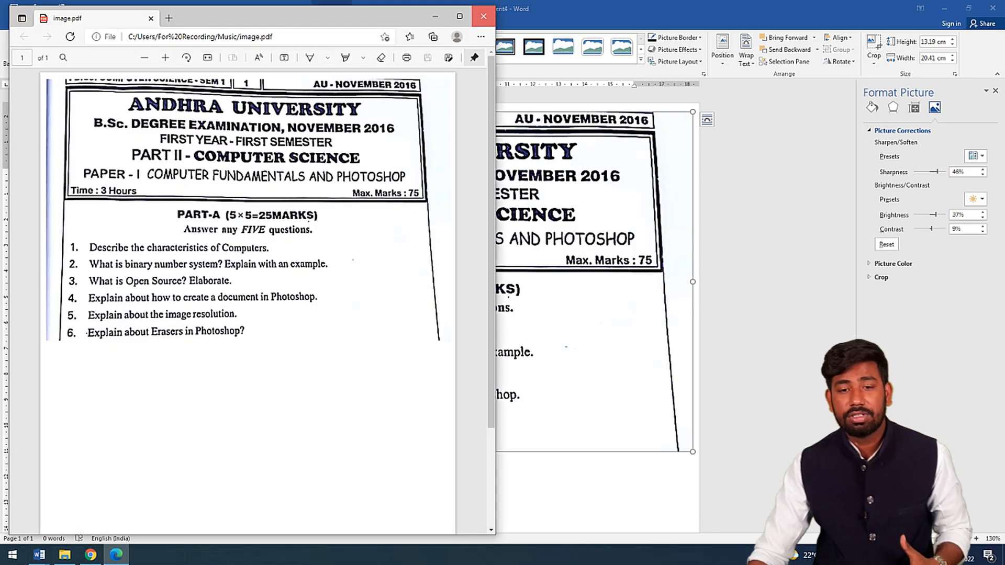
left_click(482, 16)
Start a blank document and open the image PDF from the Music folder, accepting its conversion to an editable Word document
key("ctrl+n")
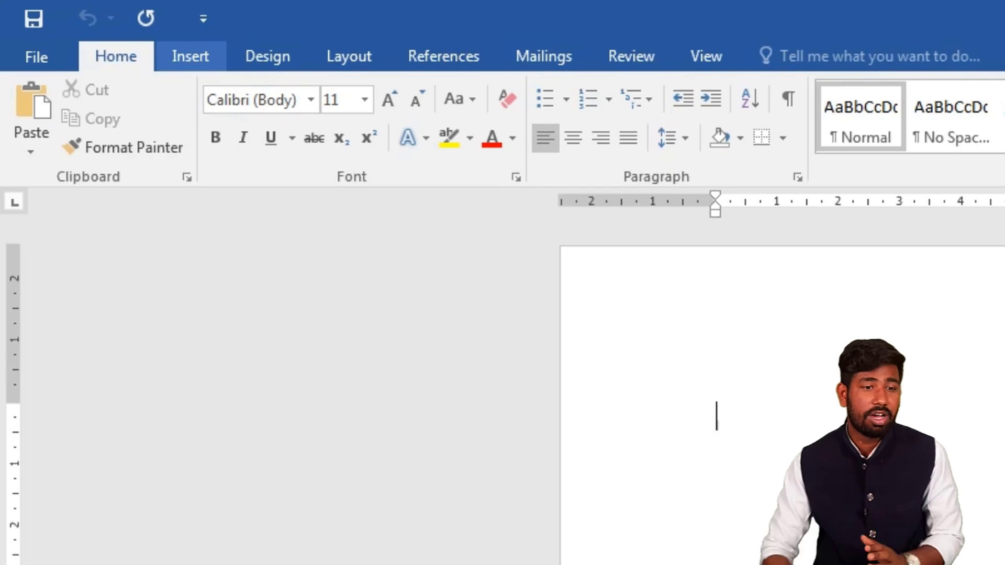
left_click(36, 56)
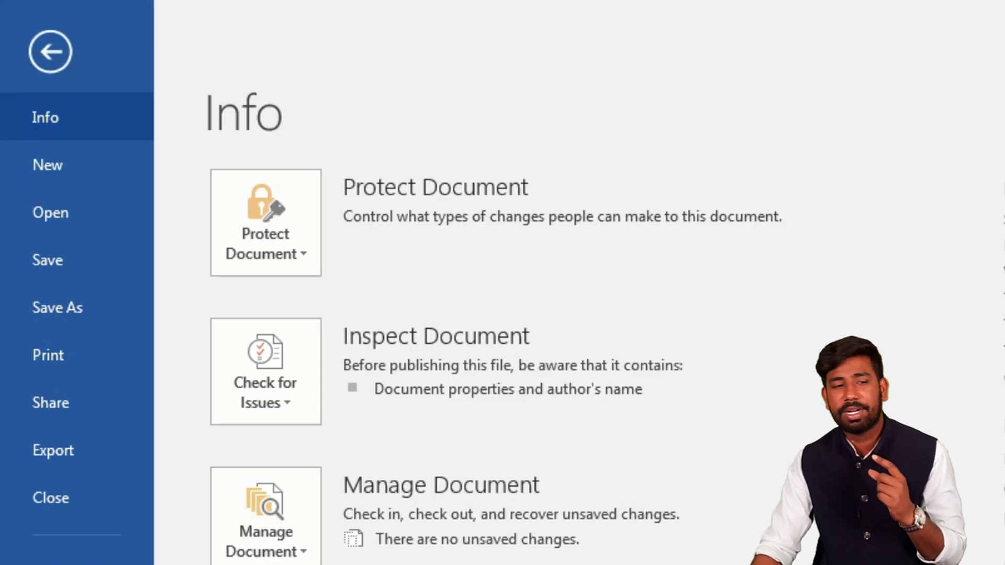
left_click(50, 213)
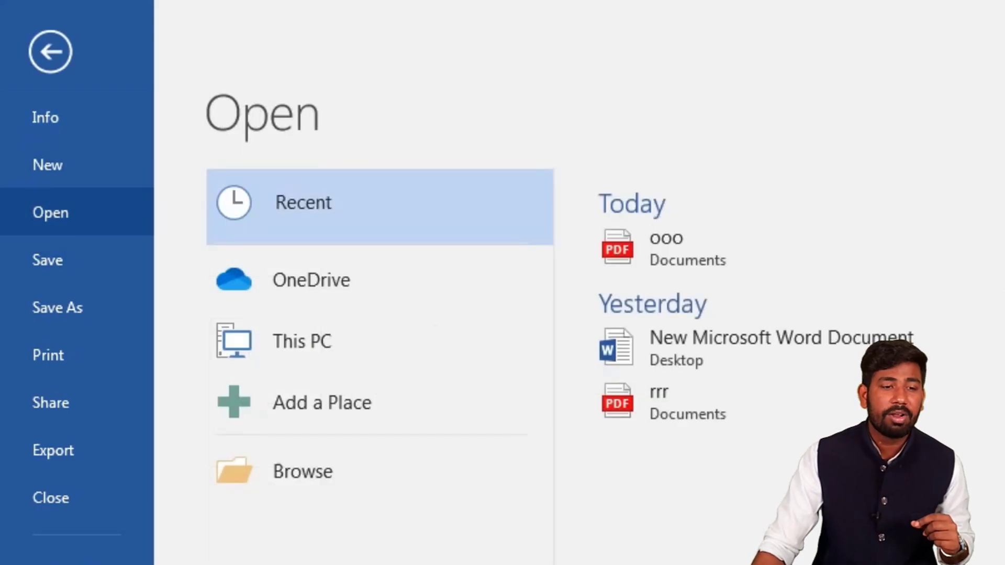
left_click(302, 471)
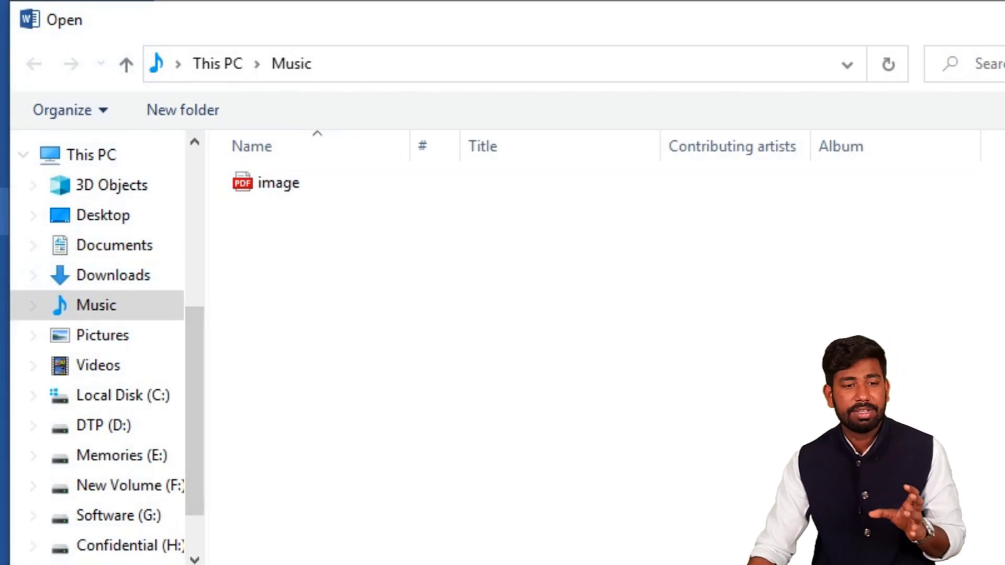
left_click(278, 183)
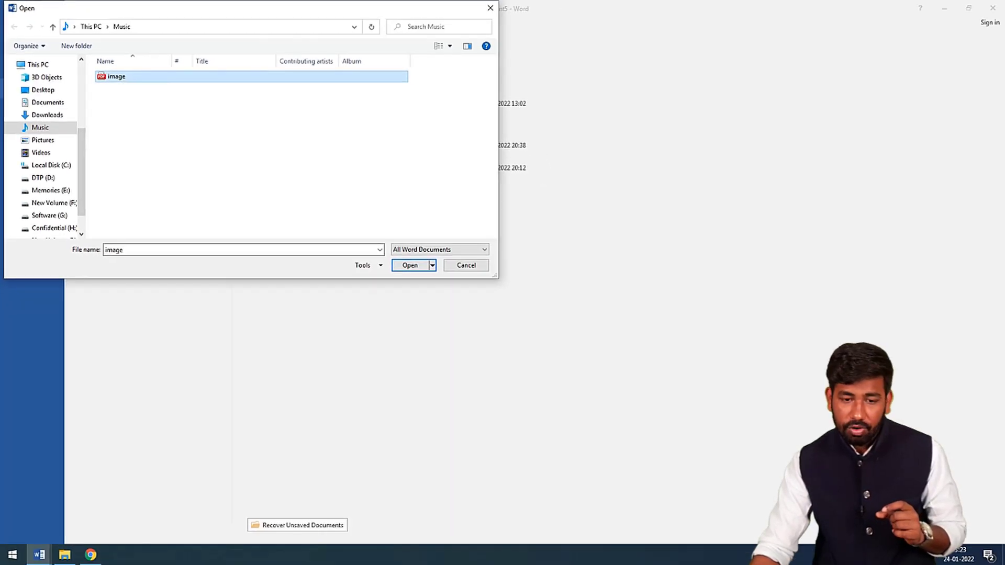
key("Escape")
key("Escape")
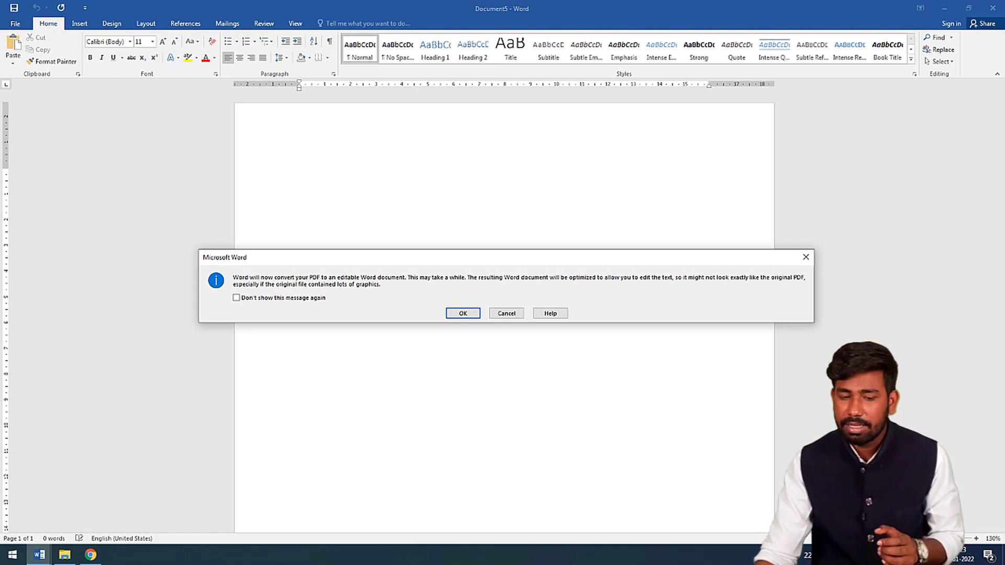
key("Return")
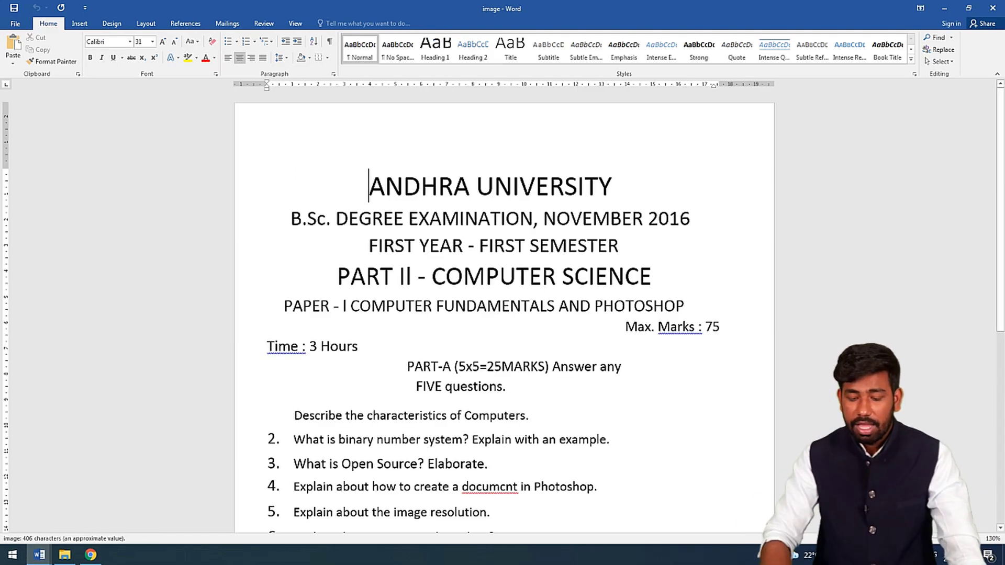
Arrange the scanned original and the converted document side by side at 120% zoom, with the formatting pane closed
key("super+Right")
left_click(366, 131)
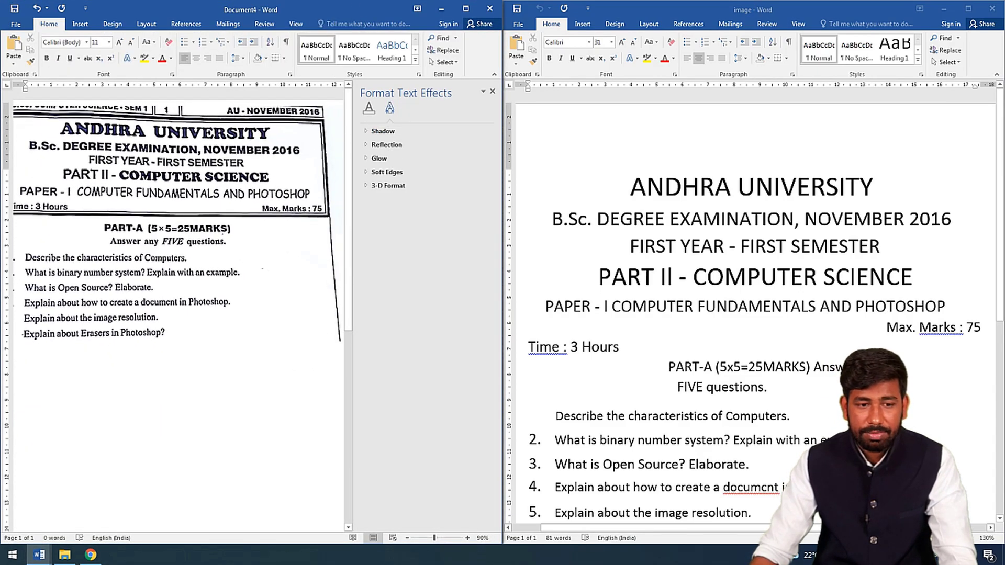
left_click(629, 187)
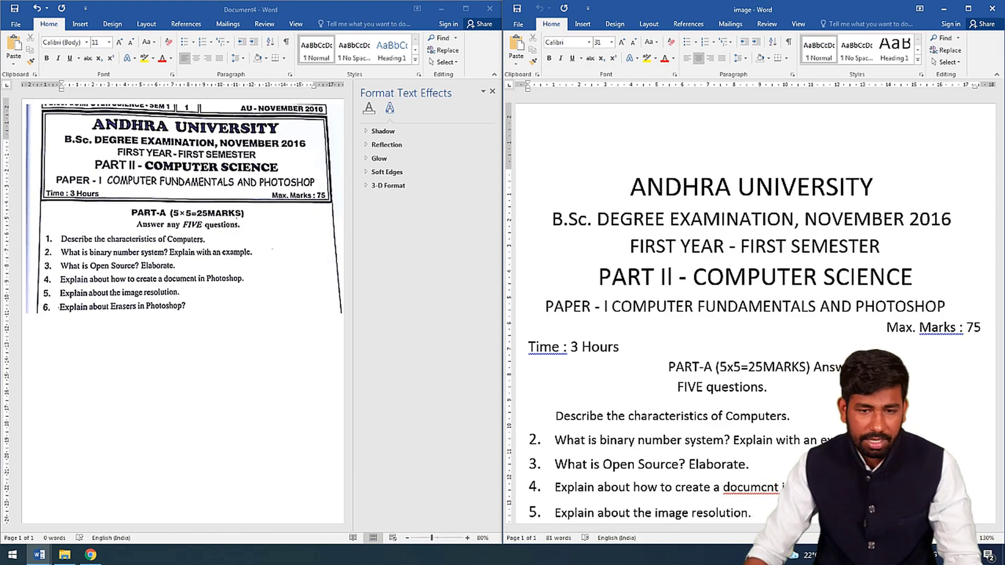
left_click(492, 91)
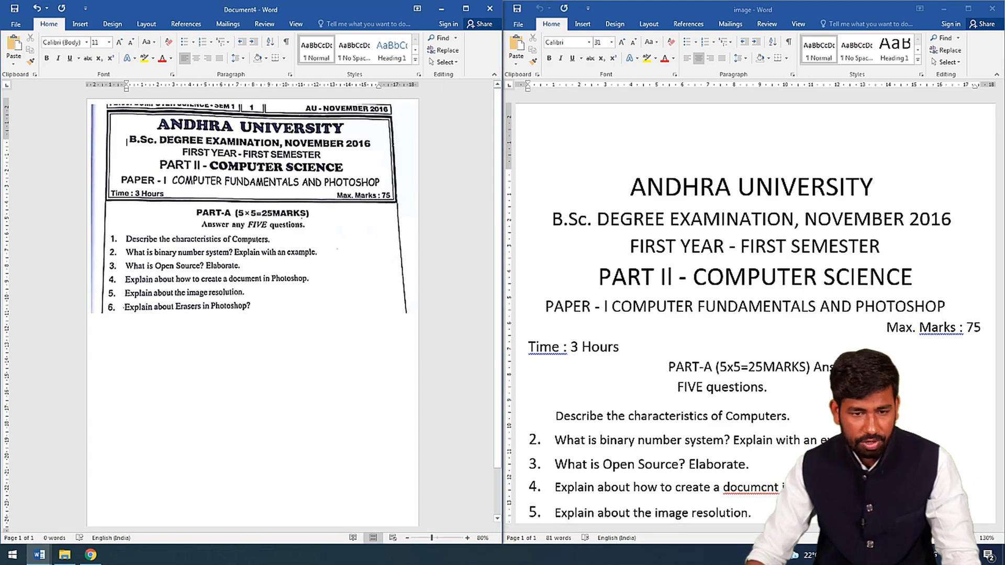
scroll(251, 261, "up", 4)
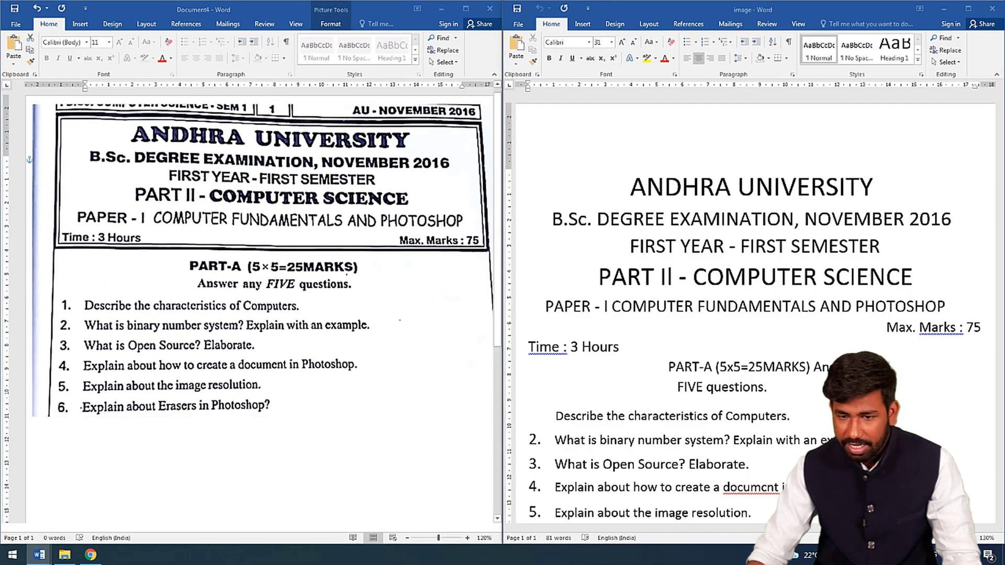
left_click(910, 538)
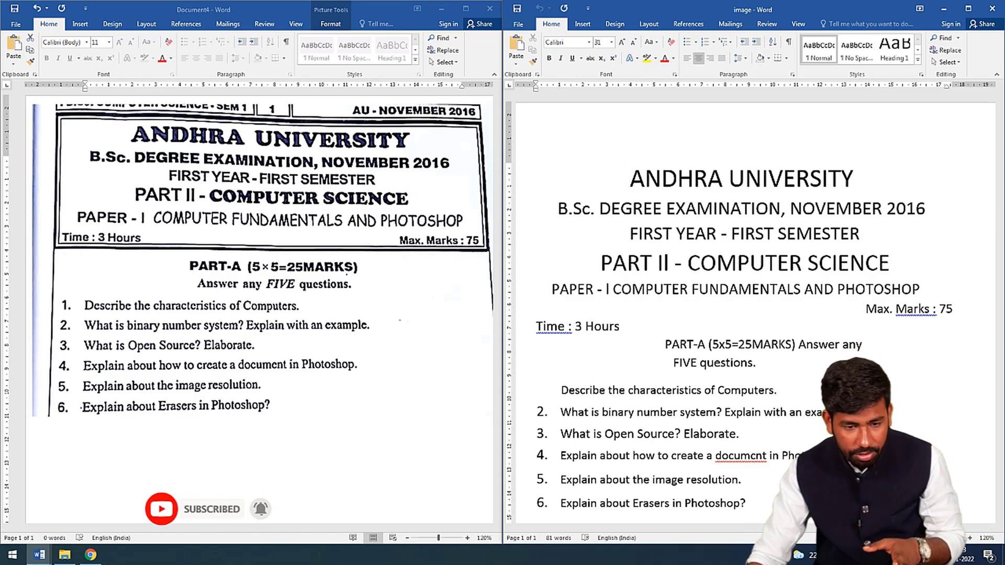
Correct the misspelled word in question 4 of the converted text to "document"
key("alt+Tab")
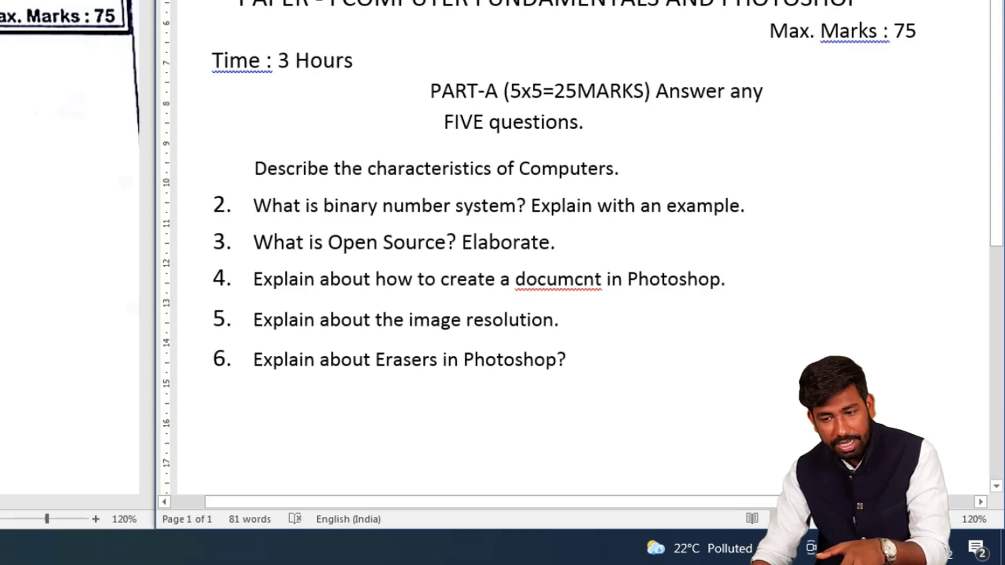
left_click(595, 279)
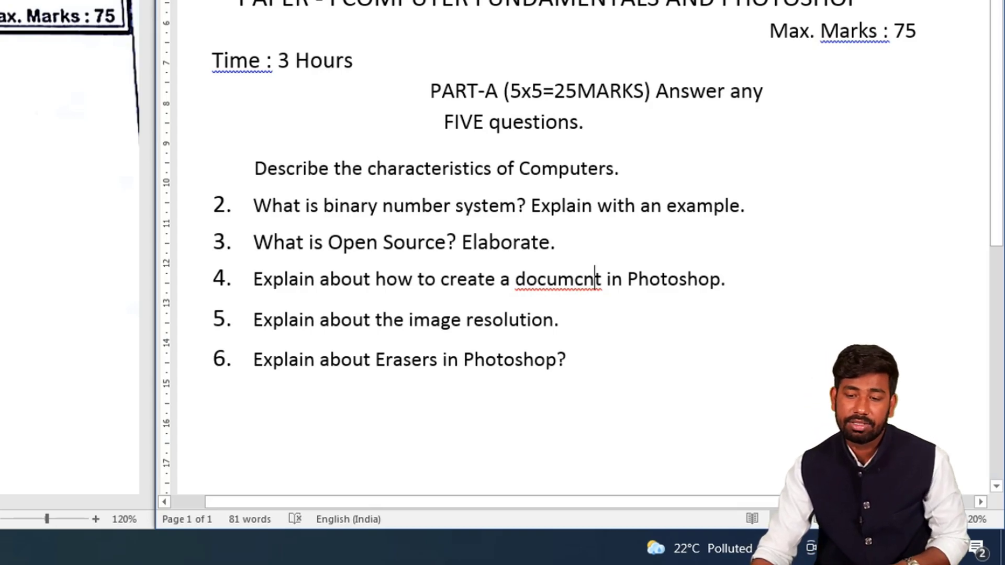
key("BackSpace")
key("BackSpace")
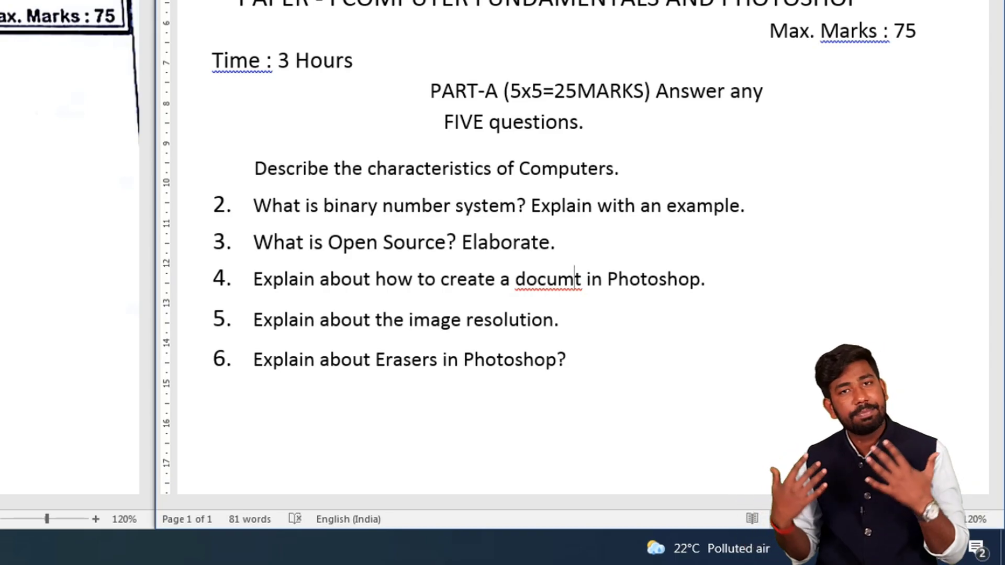
type("e")
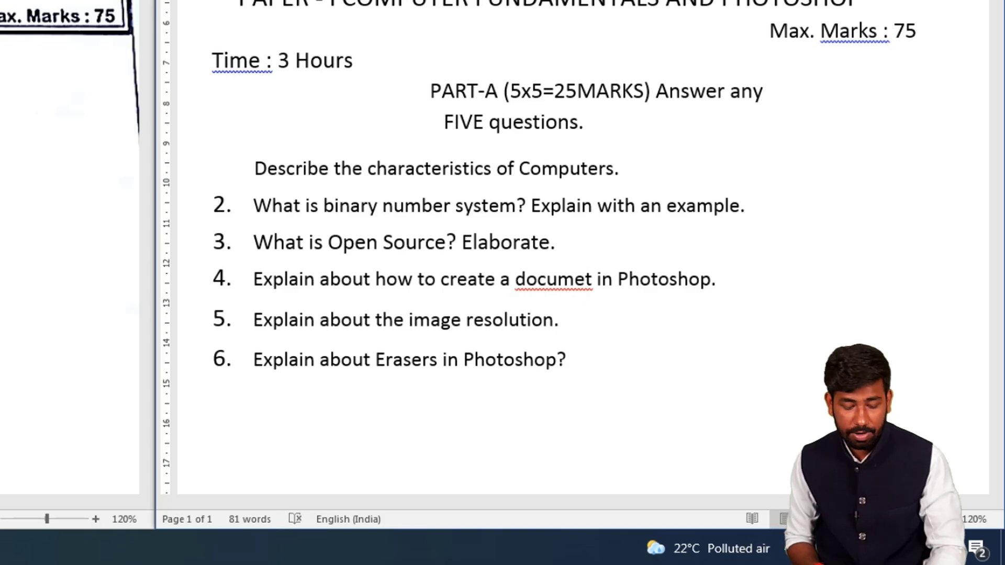
type("n")
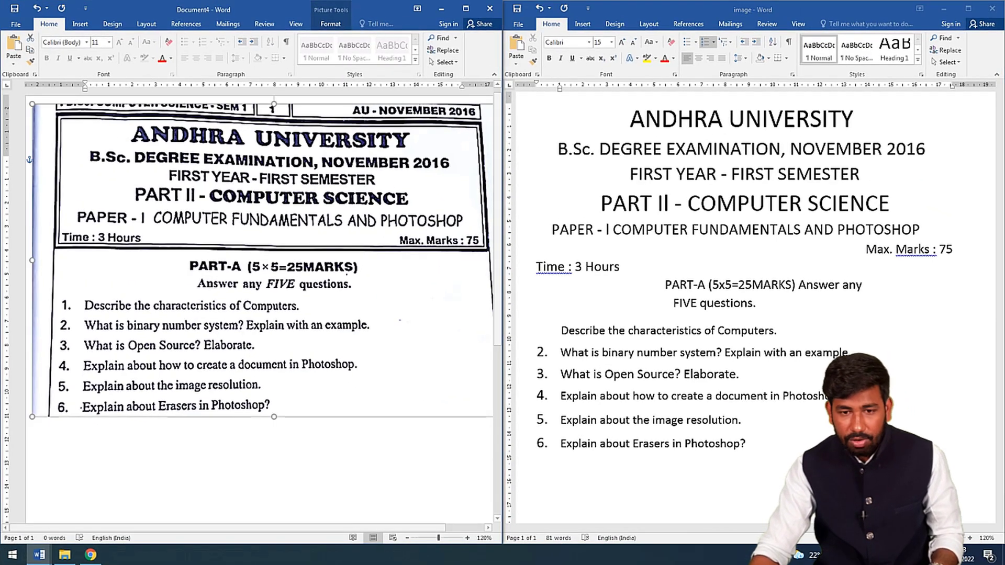
Colour the line "PAPER - I COMPUTER FUNDAMENTALS AND PHOTOSHOP" red in the converted document
key("alt+Tab")
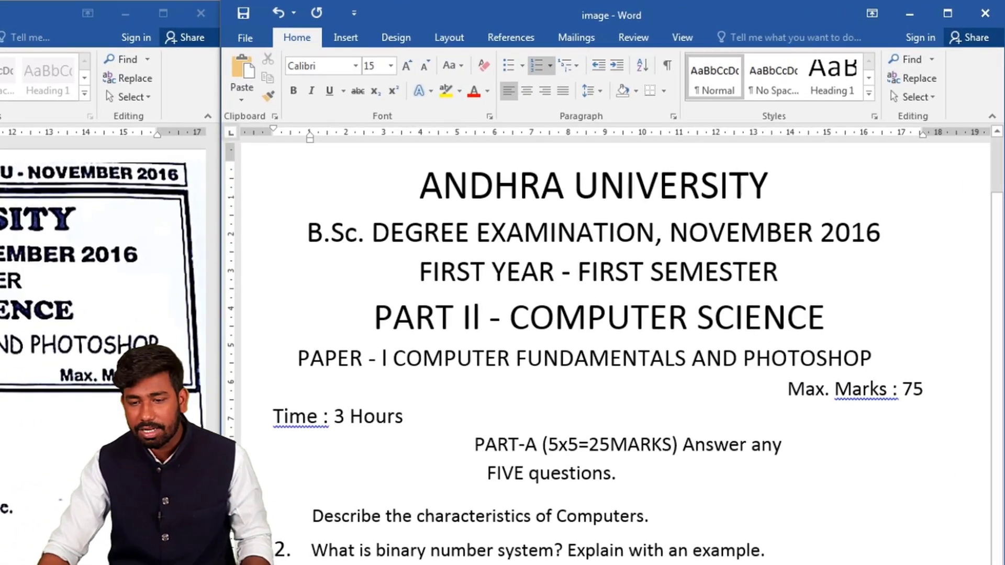
left_click_drag(881, 359, 297, 358)
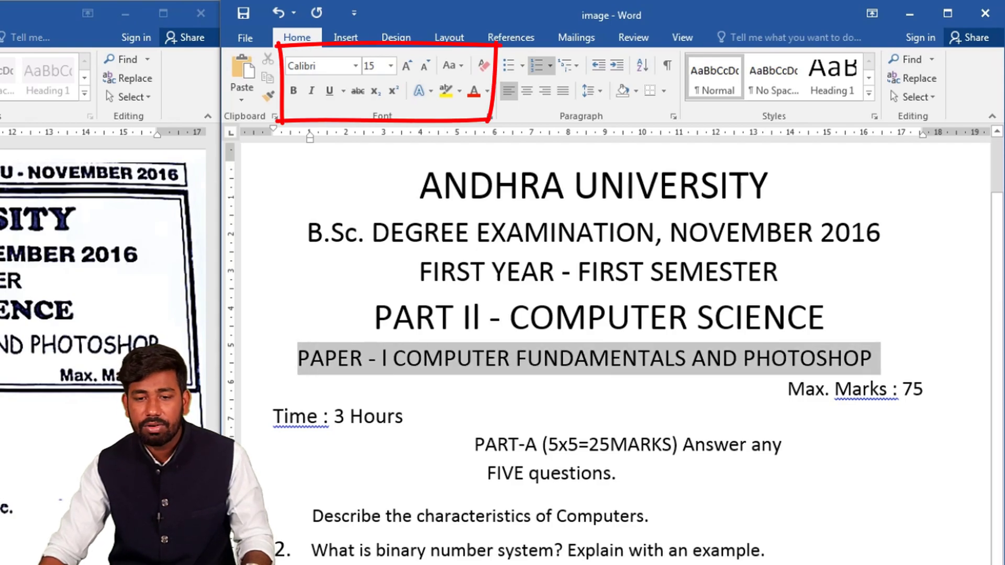
left_click(473, 91)
left_click(404, 416)
Make the line "B.Sc. DEGREE EXAMINATION, NOVEMBER 2016" bold and set its font to Bookman Old Style
left_click_drag(880, 233, 302, 233)
key("ctrl+b")
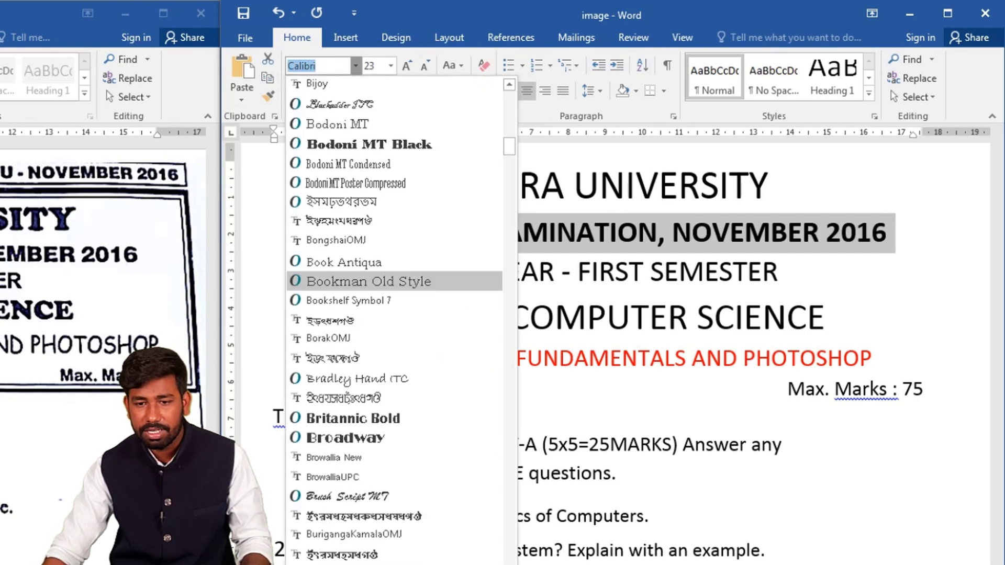
left_click(356, 66)
left_click(368, 281)
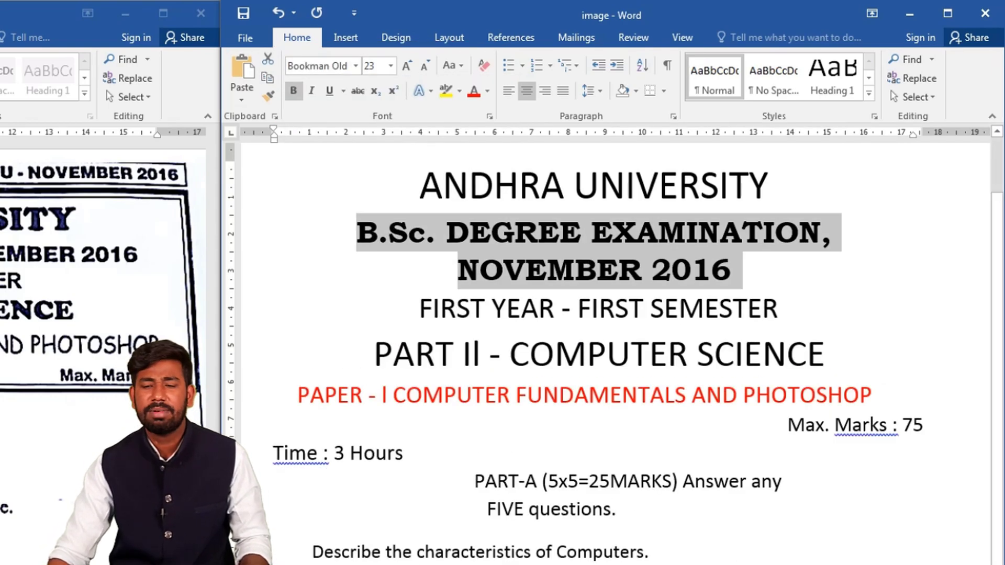